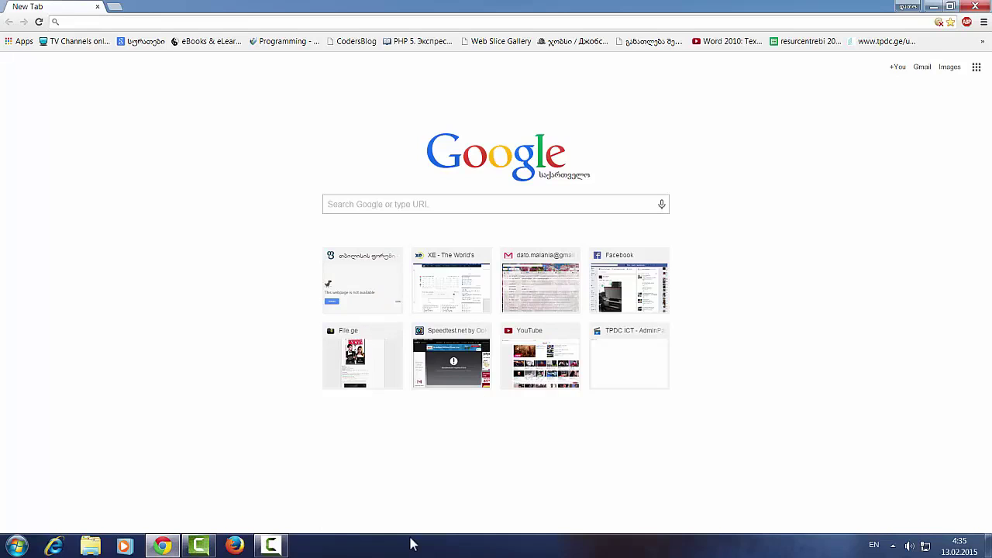
{"action": "type", "text": "www"}
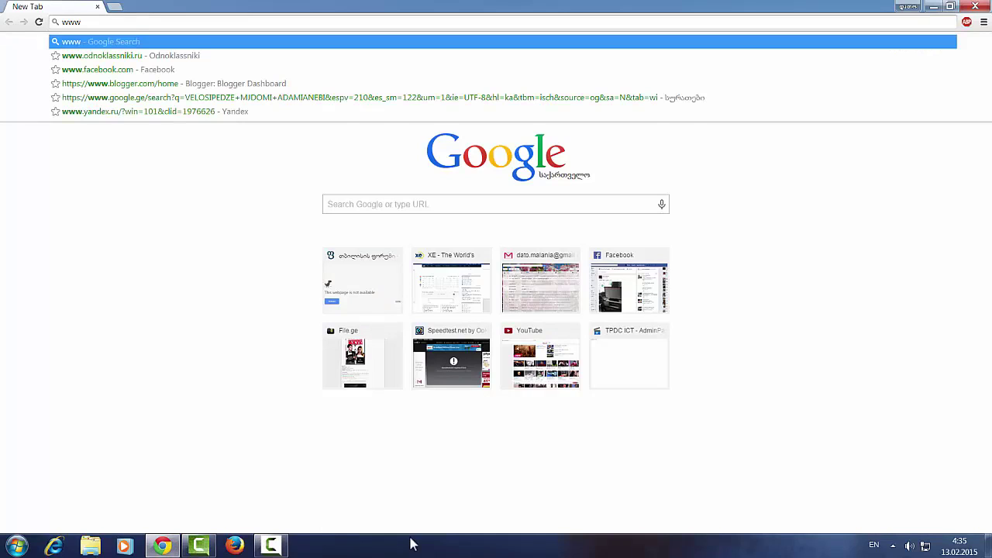
{"action": "type", "text": ".g"}
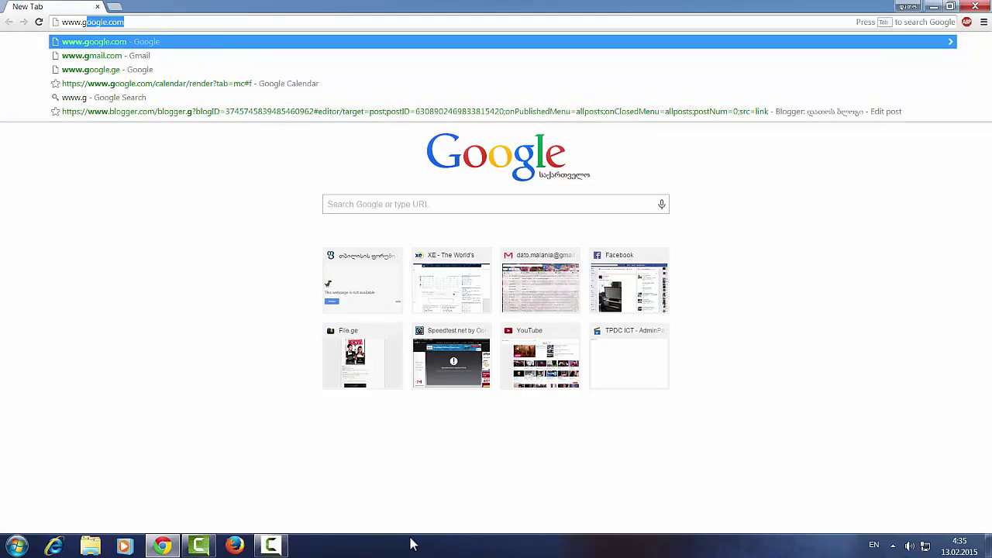
{"action": "type", "text": "mail.com"}
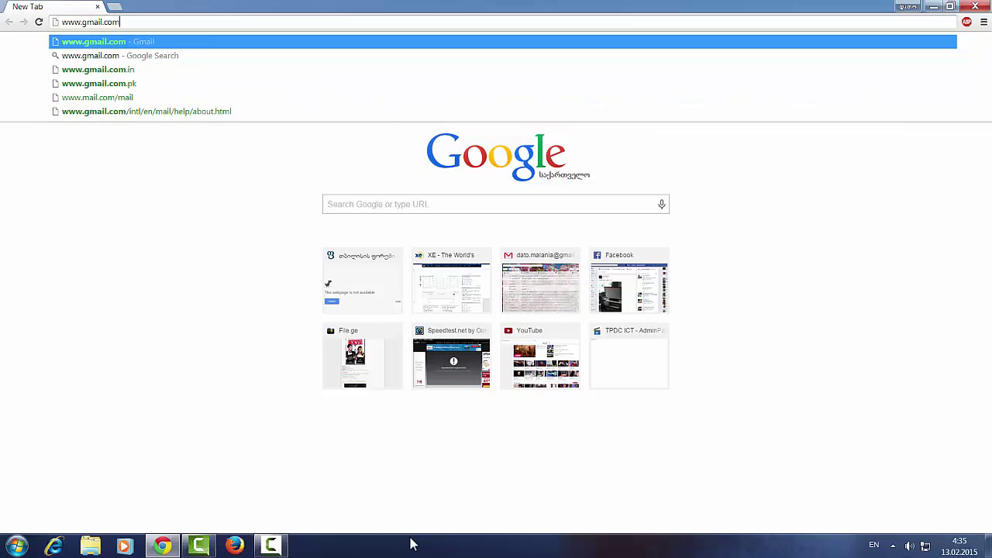
{"action": "key", "text": "Return"}
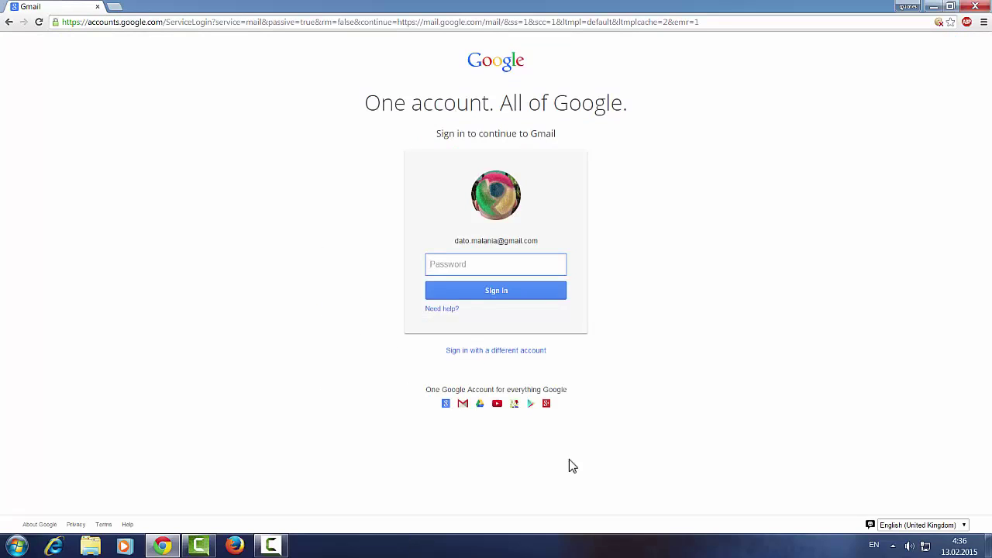
{"action": "type", "text": "•••••••••"}
{"action": "left_click", "coordinate": [511, 300]}
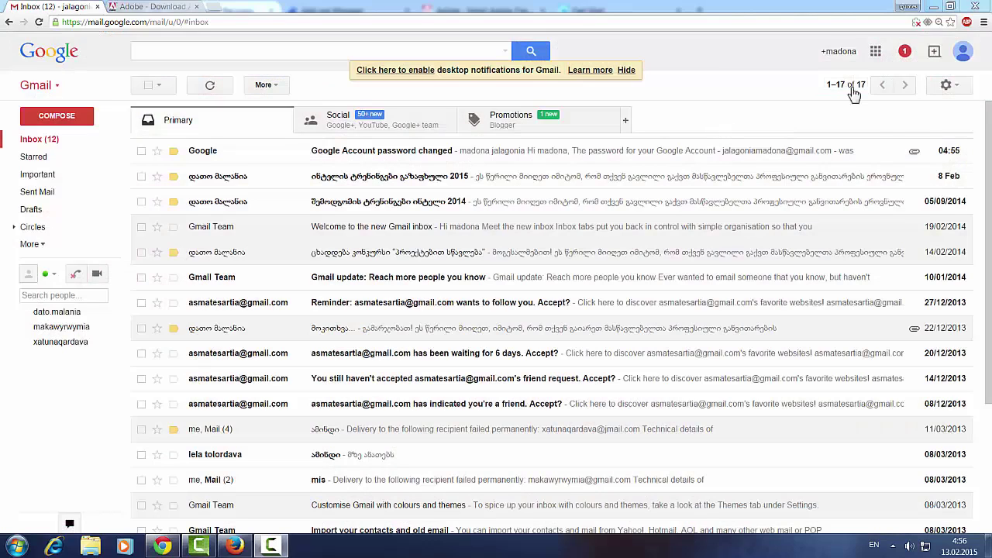
- Move the Drive shortcut from the additional Google apps into the main group of app shortcuts
{"action": "left_click", "coordinate": [876, 51]}
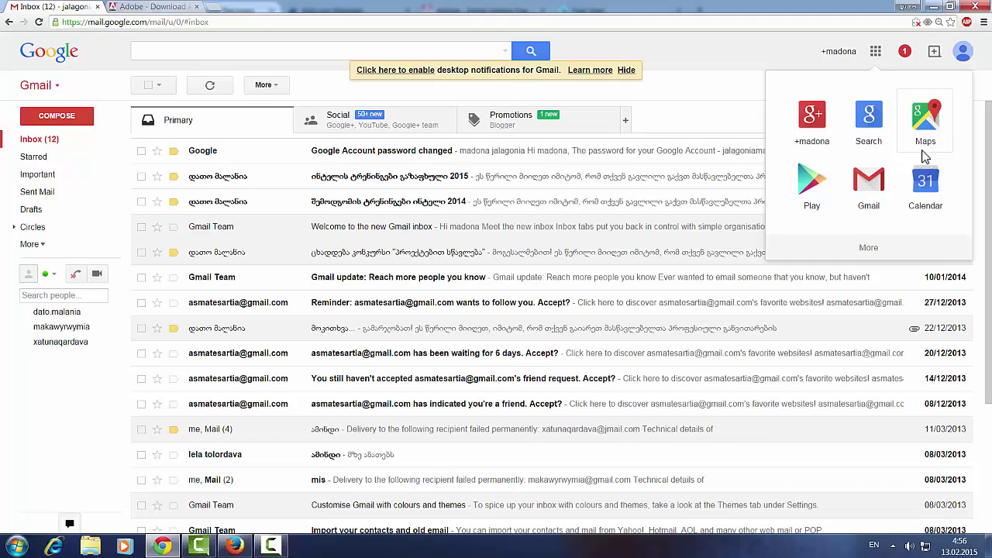
{"action": "left_click", "coordinate": [871, 249]}
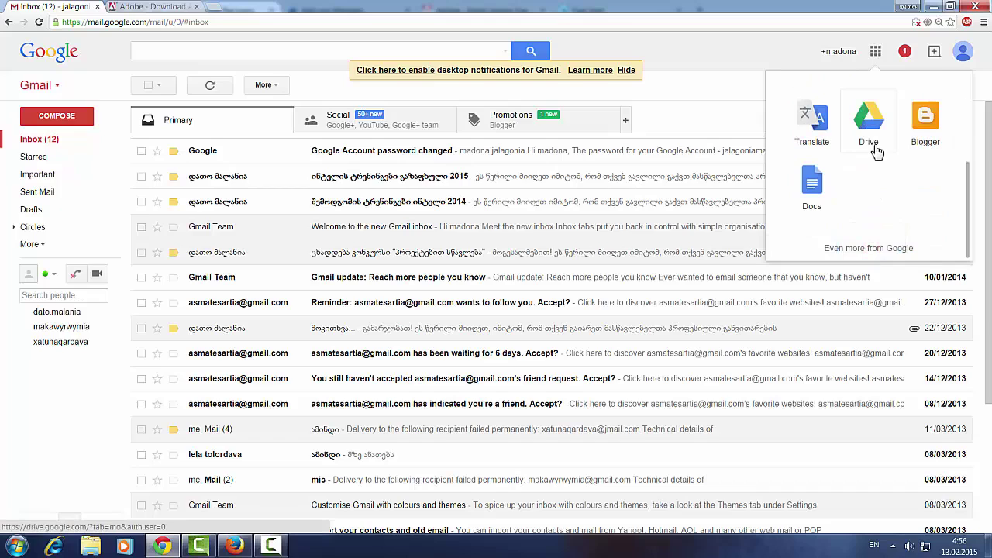
{"action": "left_click", "coordinate": [874, 134]}
{"action": "left_click_drag", "start_coordinate": [875, 139], "coordinate": [885, 201]}
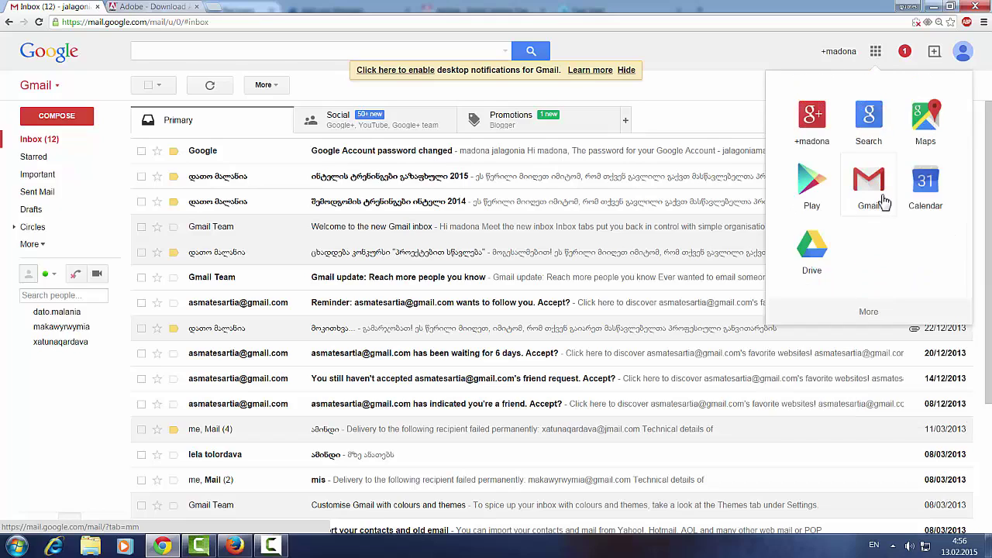
- Open Google Drive without downloading the desktop app, and switch to the new Drive, dismissing its welcome tour
{"action": "left_click", "coordinate": [823, 253]}
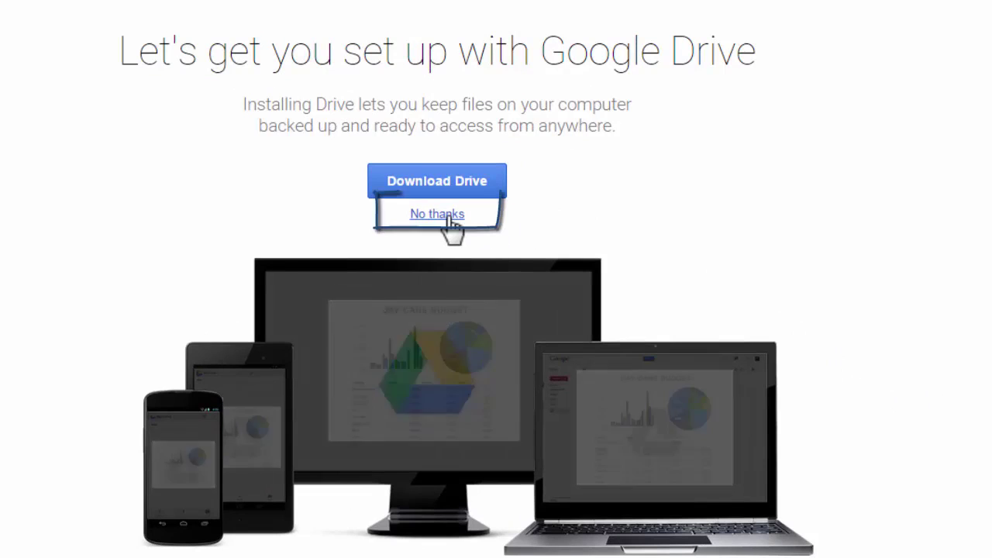
{"action": "left_click", "coordinate": [446, 216]}
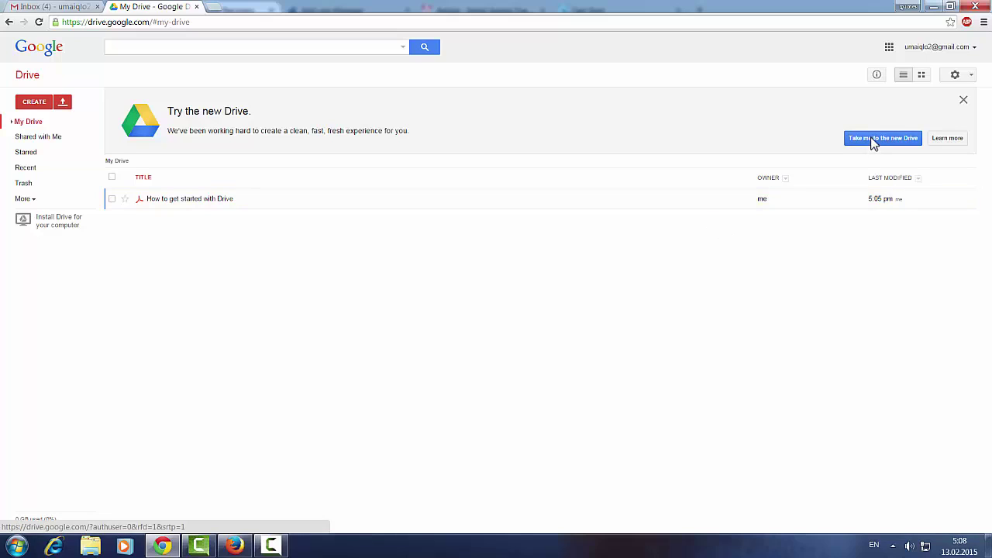
{"action": "left_click", "coordinate": [971, 76]}
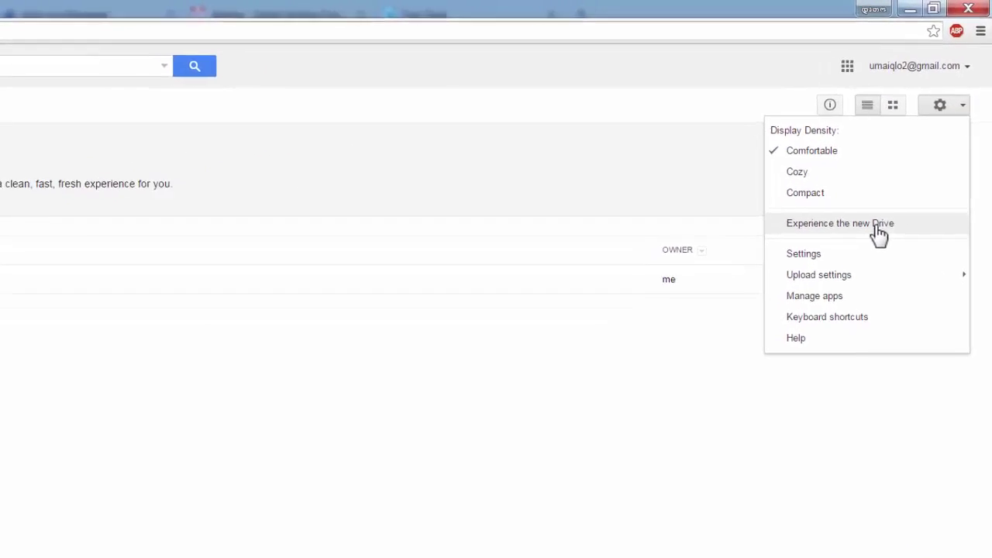
{"action": "left_click", "coordinate": [877, 226]}
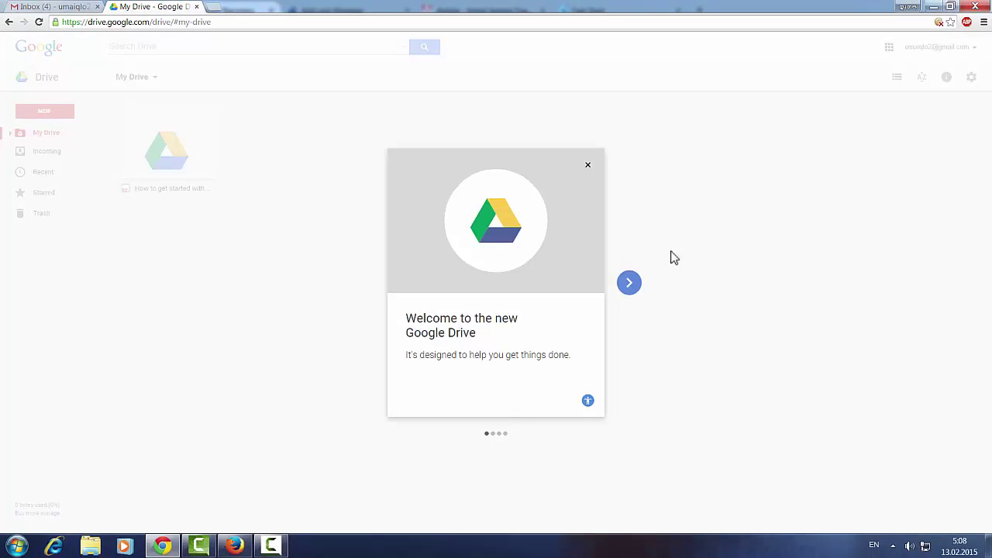
{"action": "left_click", "coordinate": [589, 167]}
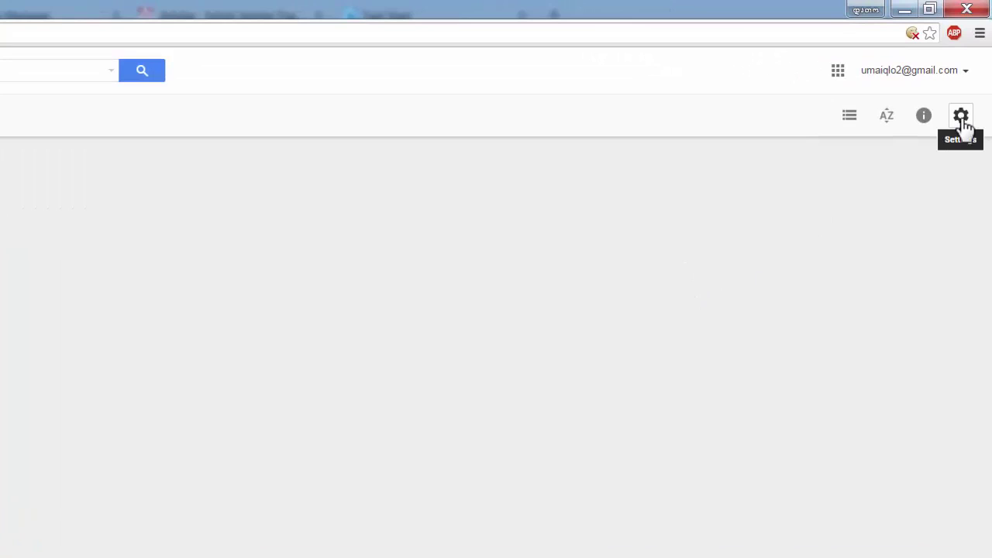
- Change the account language to ქართული from the Drive settings, reload the language page and leave it
{"action": "left_click", "coordinate": [961, 124]}
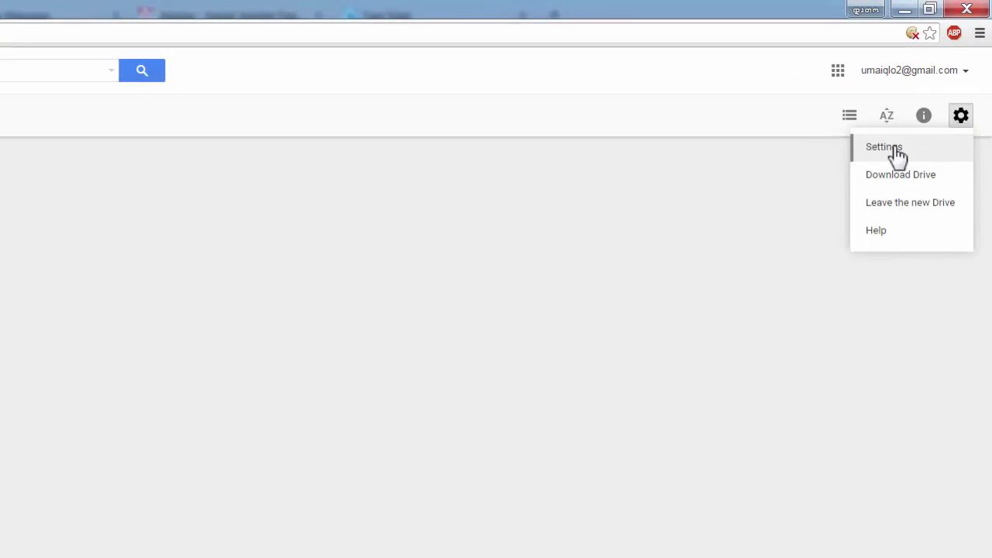
{"action": "left_click", "coordinate": [896, 152]}
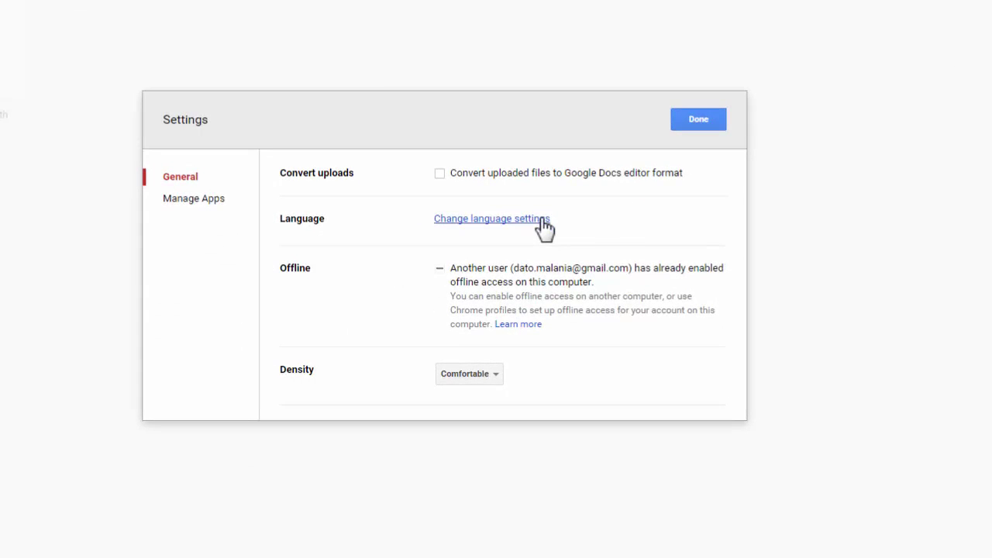
{"action": "left_click", "coordinate": [545, 223]}
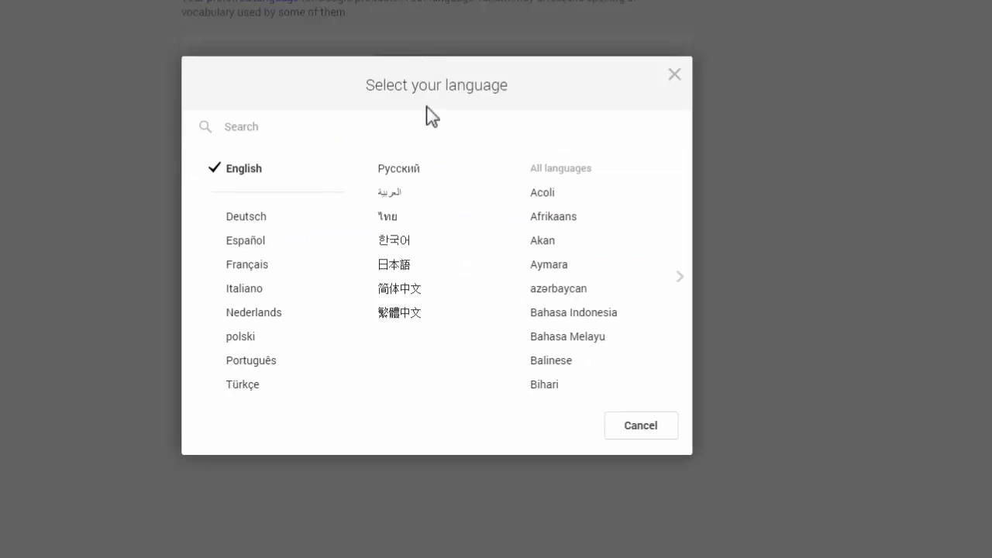
{"action": "left_click", "coordinate": [680, 278]}
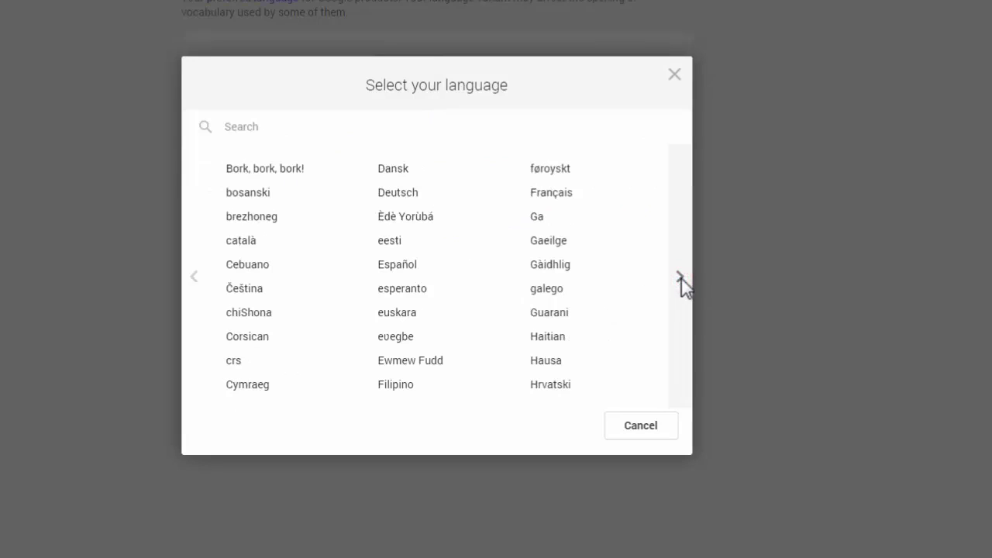
{"action": "left_click", "coordinate": [680, 277]}
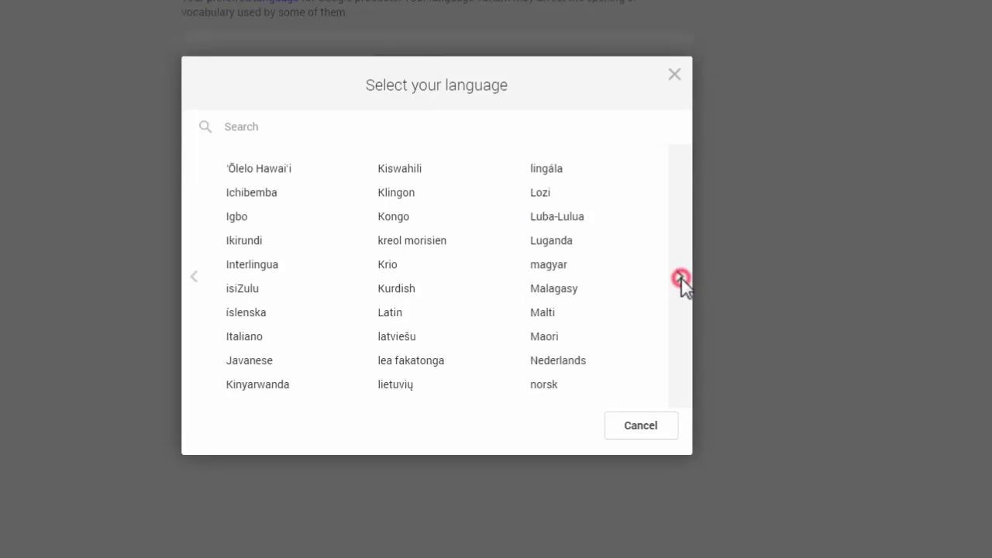
{"action": "left_click", "coordinate": [680, 277]}
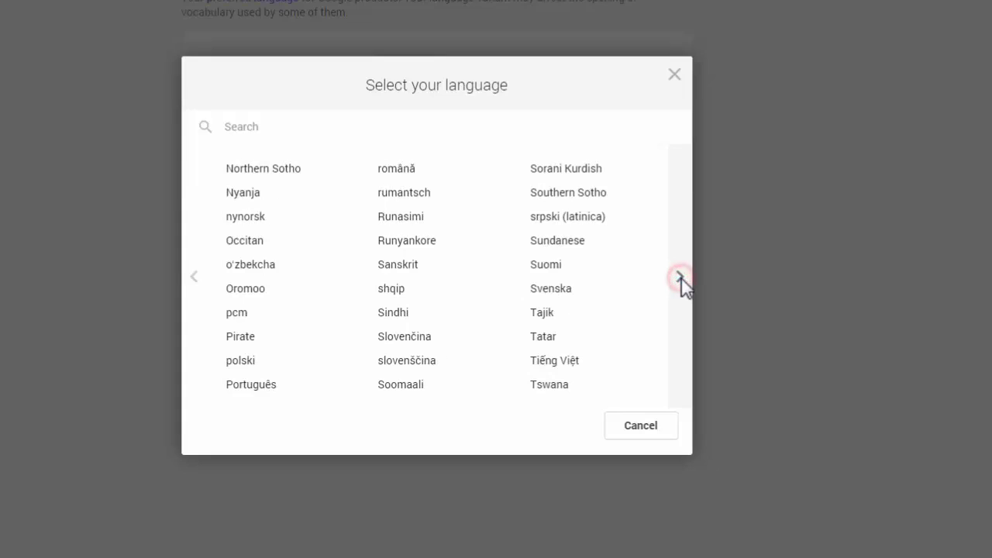
{"action": "left_click", "coordinate": [679, 278]}
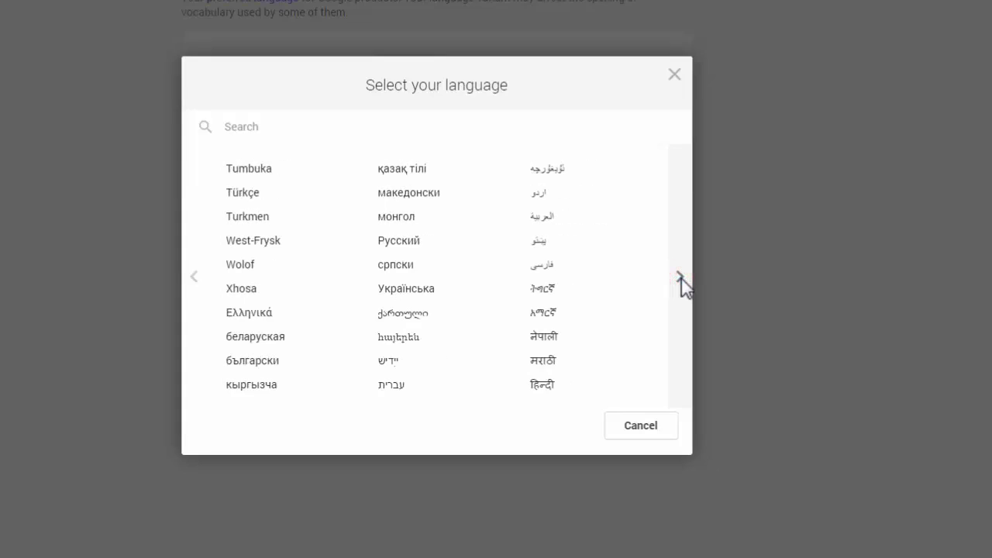
{"action": "left_click", "coordinate": [424, 317]}
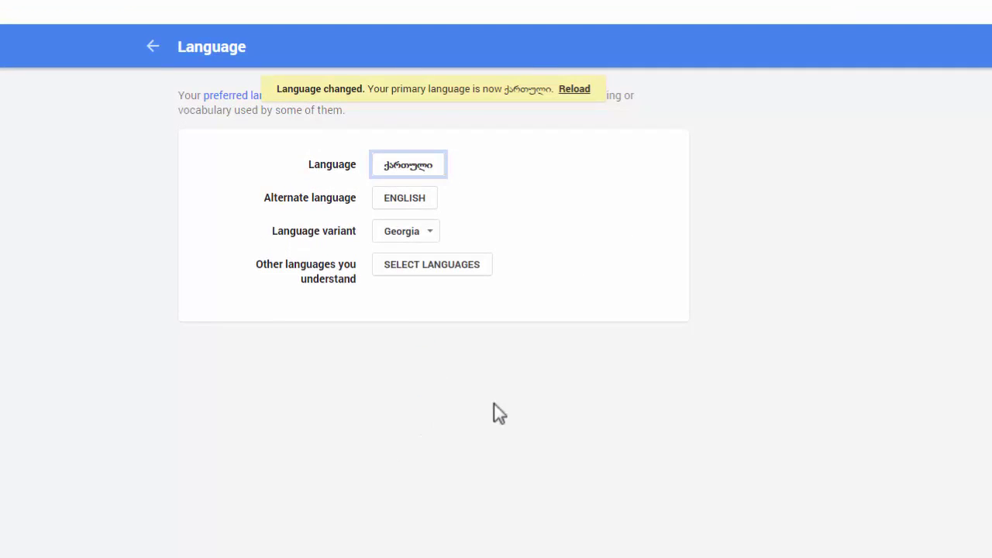
{"action": "left_click", "coordinate": [573, 89]}
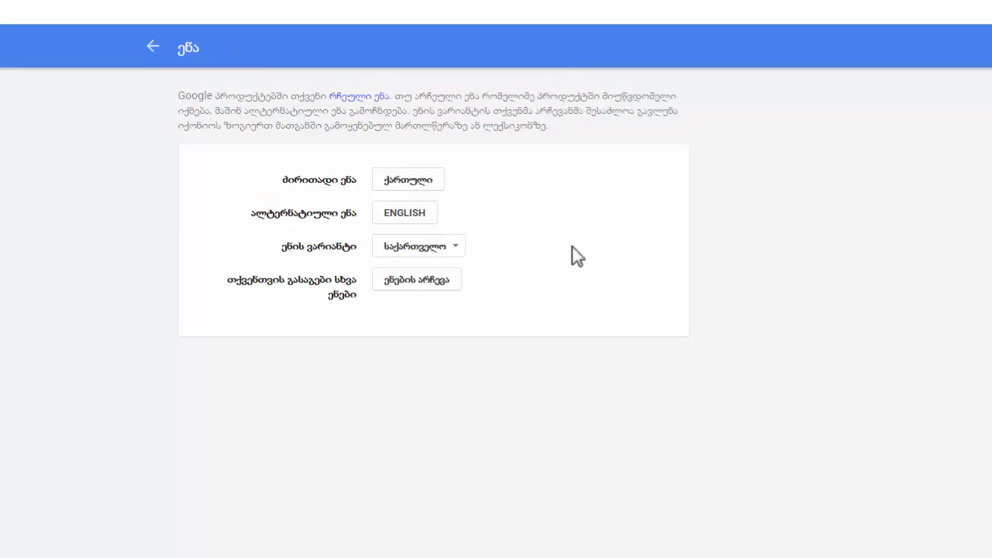
{"action": "left_click", "coordinate": [153, 48]}
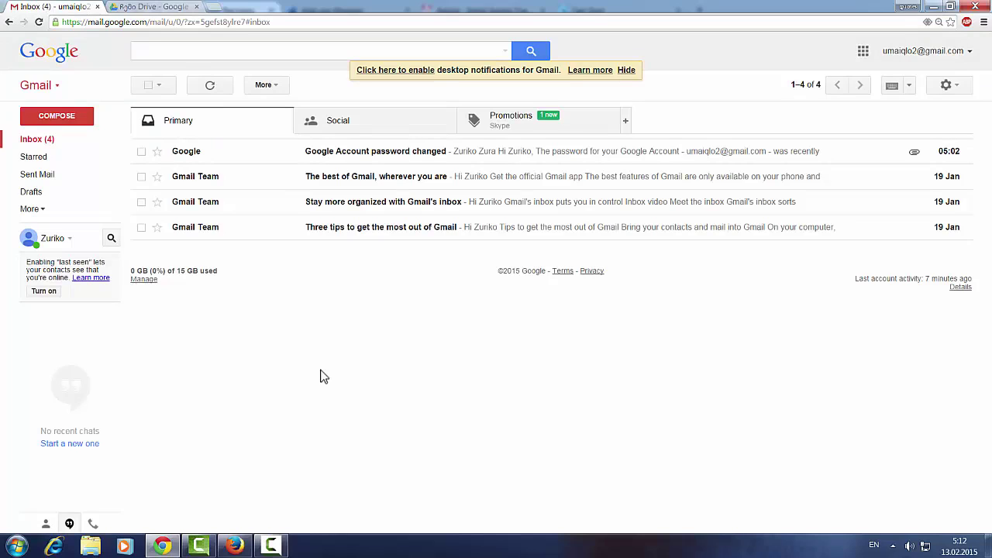
- Reload the Gmail inbox and look through the Google apps list, including the additional apps, for the Drive shortcut
{"action": "left_click", "coordinate": [39, 21]}
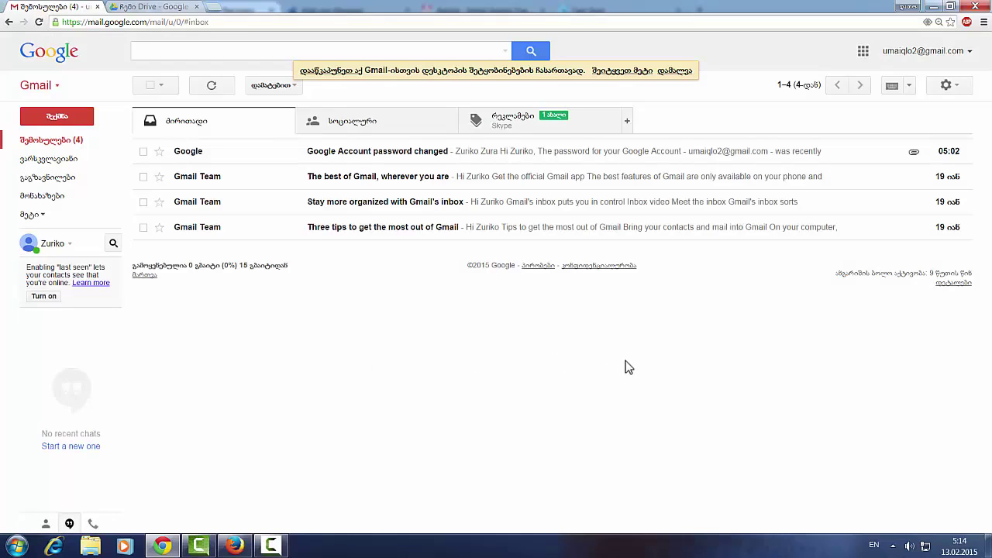
{"action": "left_click", "coordinate": [864, 52]}
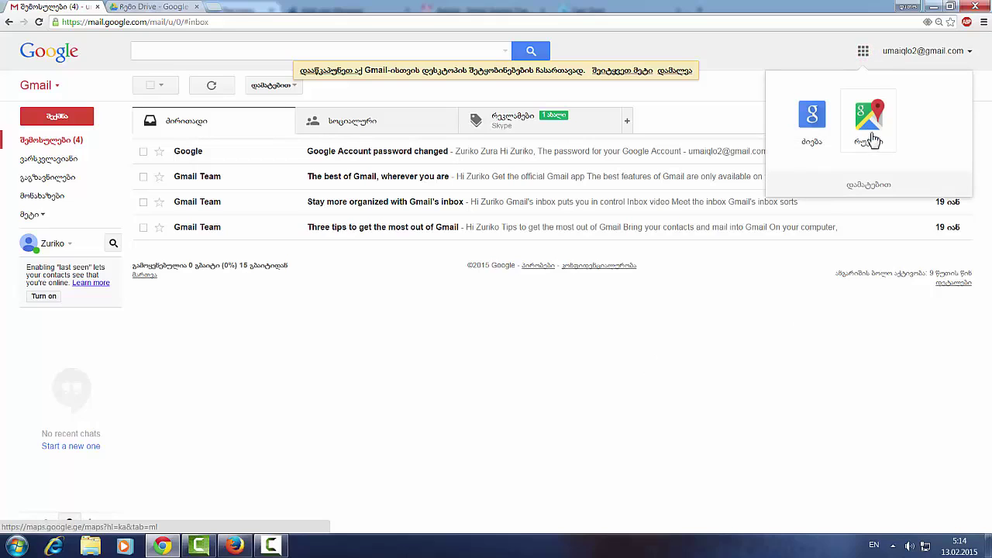
{"action": "left_click", "coordinate": [874, 188]}
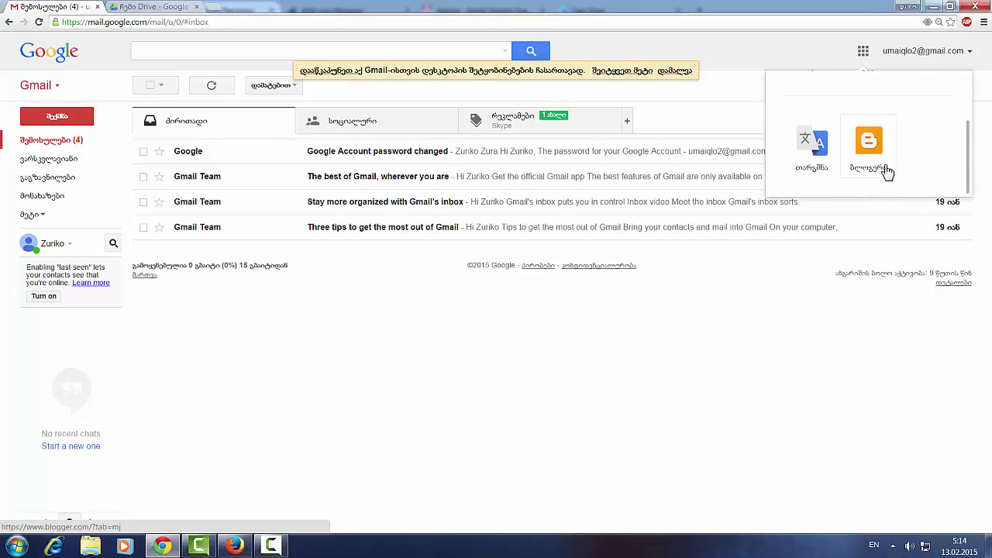
{"action": "scroll", "coordinate": [892, 167], "scroll_direction": "up", "scroll_amount": 3}
{"action": "scroll", "coordinate": [891, 159], "scroll_direction": "up", "scroll_amount": 3}
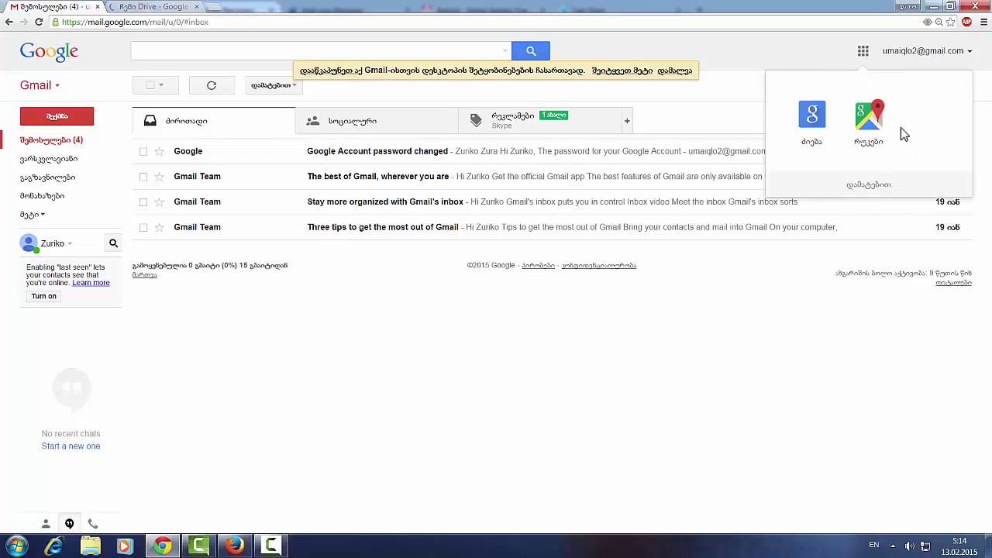
{"action": "scroll", "coordinate": [899, 132], "scroll_direction": "down", "scroll_amount": 3}
{"action": "left_click", "coordinate": [717, 307]}
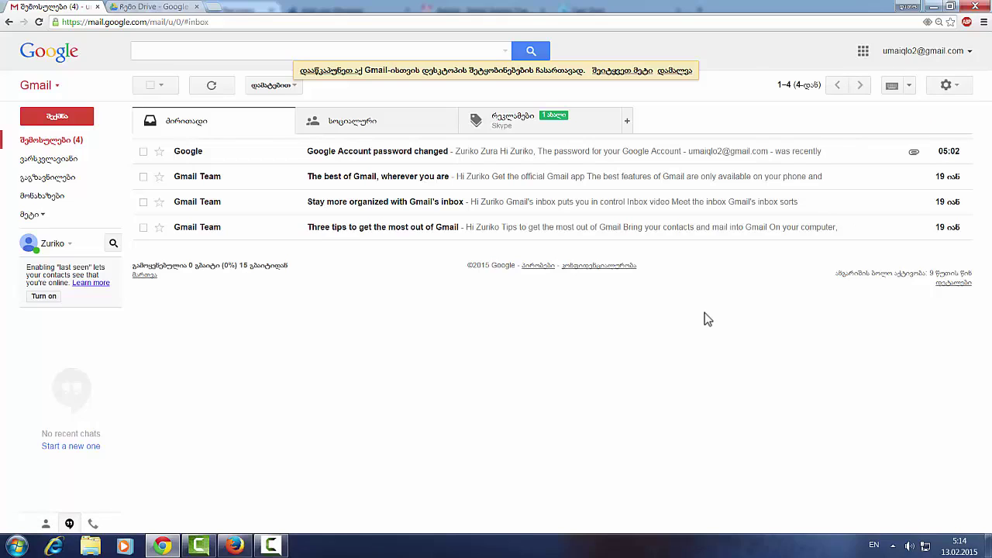
- Set the Gmail interface language to English in the general settings and save the changes
{"action": "left_click", "coordinate": [947, 87]}
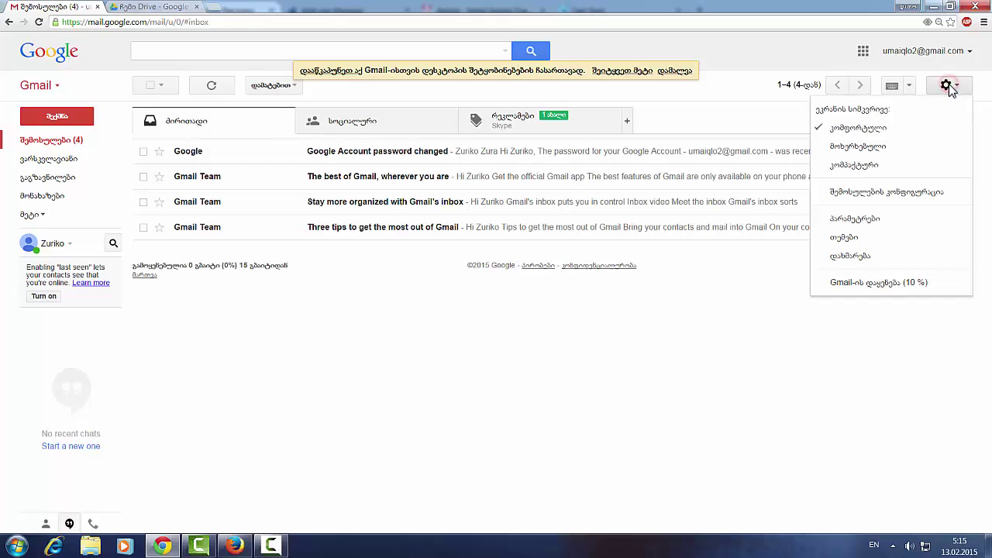
{"action": "left_click", "coordinate": [862, 220]}
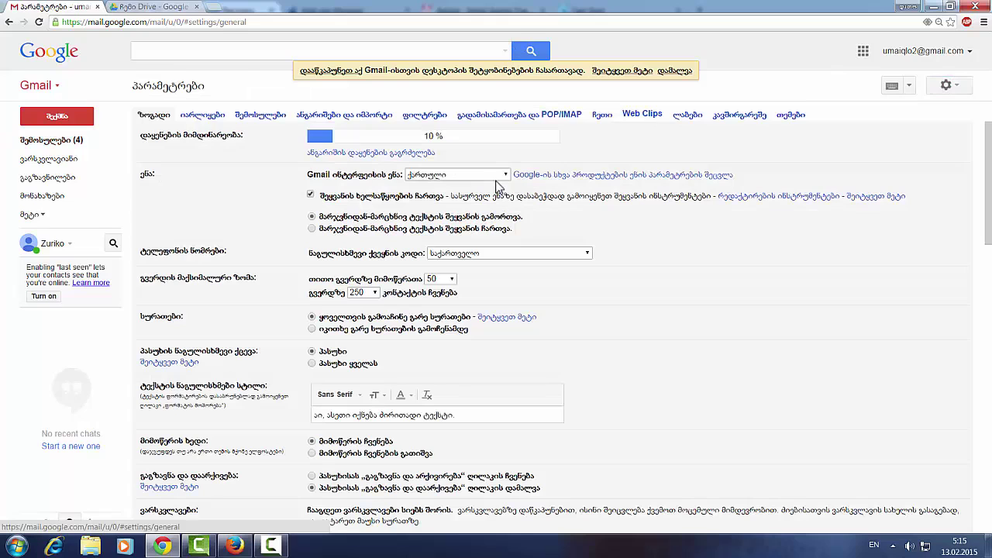
{"action": "left_click", "coordinate": [491, 174]}
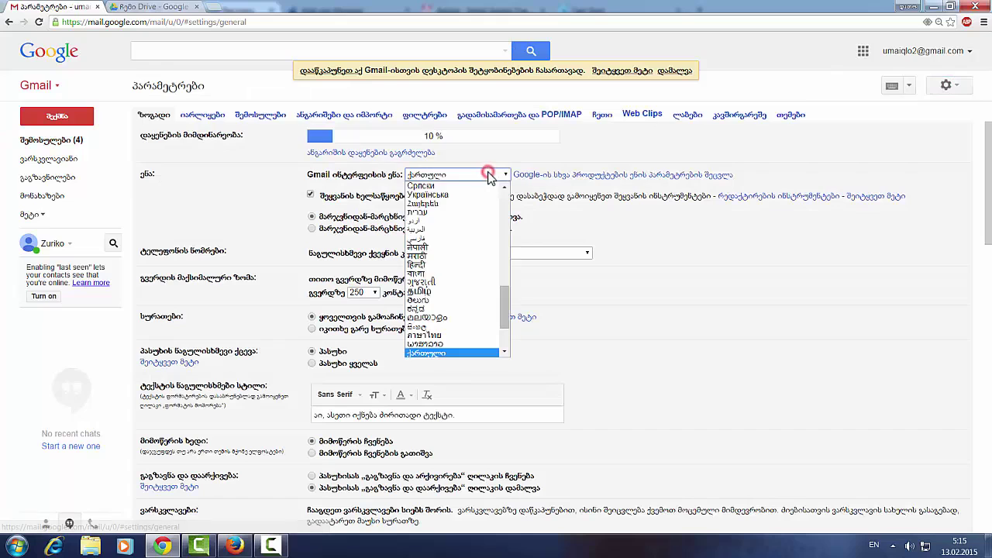
{"action": "scroll", "coordinate": [504, 246], "scroll_direction": "up", "scroll_amount": 8}
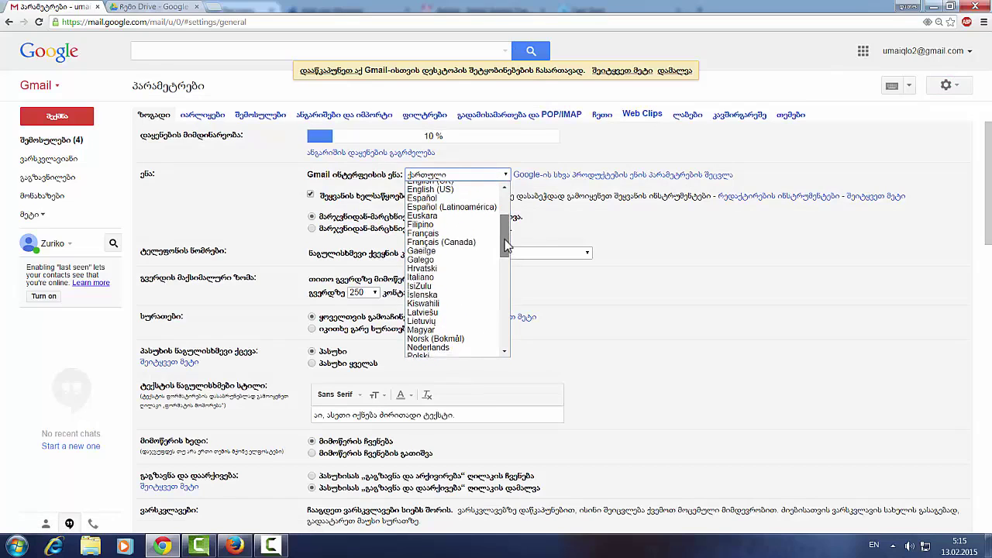
{"action": "scroll", "coordinate": [505, 241], "scroll_direction": "up", "scroll_amount": 3}
{"action": "scroll", "coordinate": [542, 326], "scroll_direction": "down", "scroll_amount": 15}
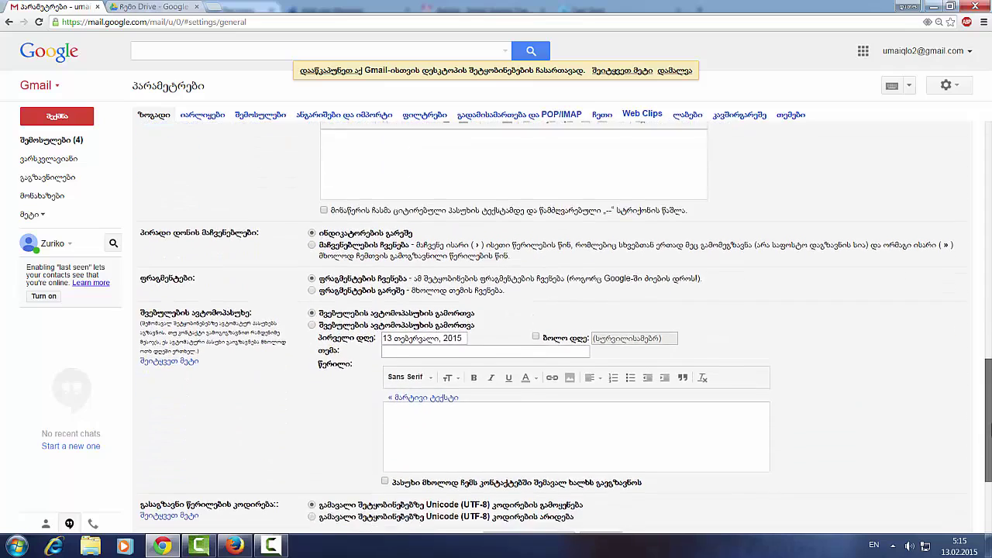
{"action": "left_click_drag", "start_coordinate": [990, 447], "coordinate": [990, 453]}
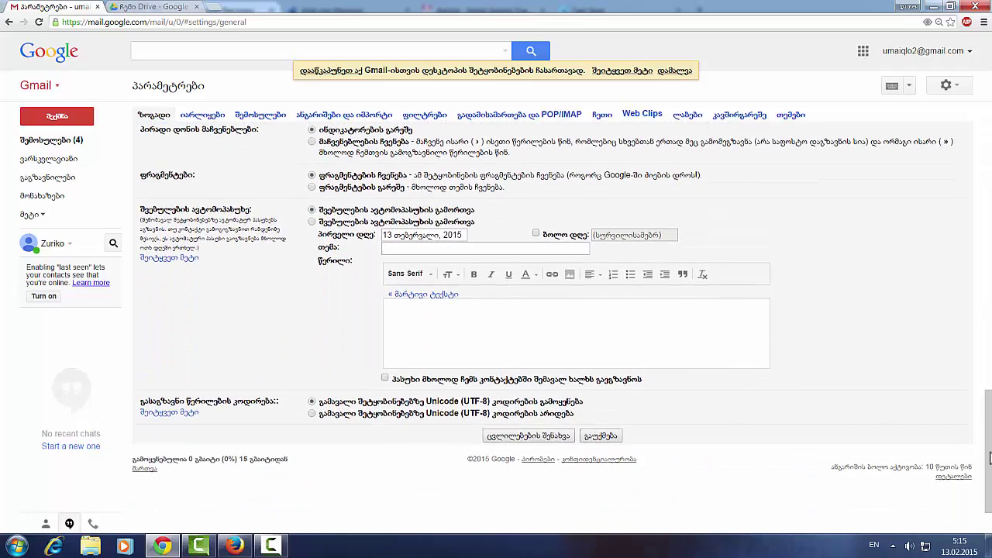
{"action": "left_click", "coordinate": [552, 439]}
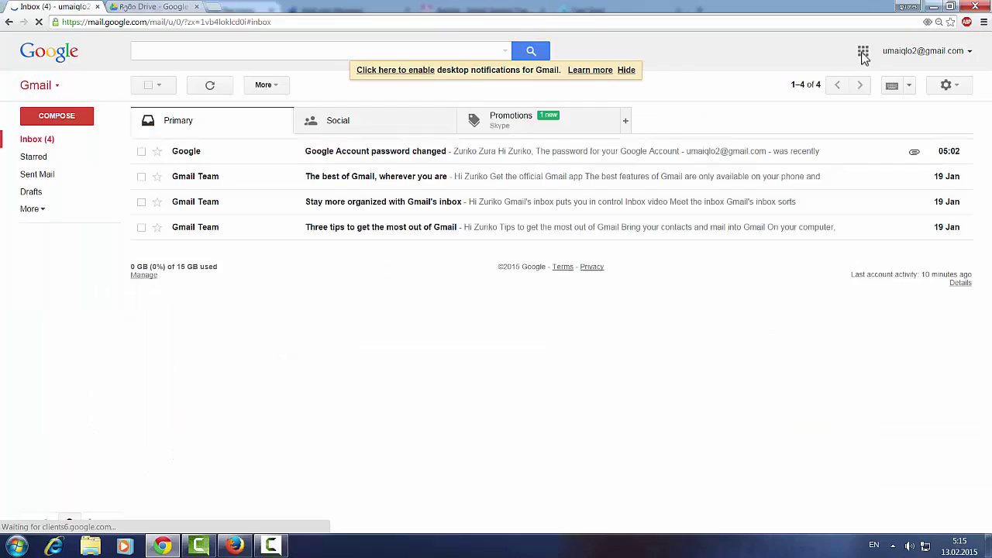
- Switch to Google Drive and upload the file intelis treningi V_3.pptx from the Desktop to My Drive
{"action": "left_click", "coordinate": [862, 53]}
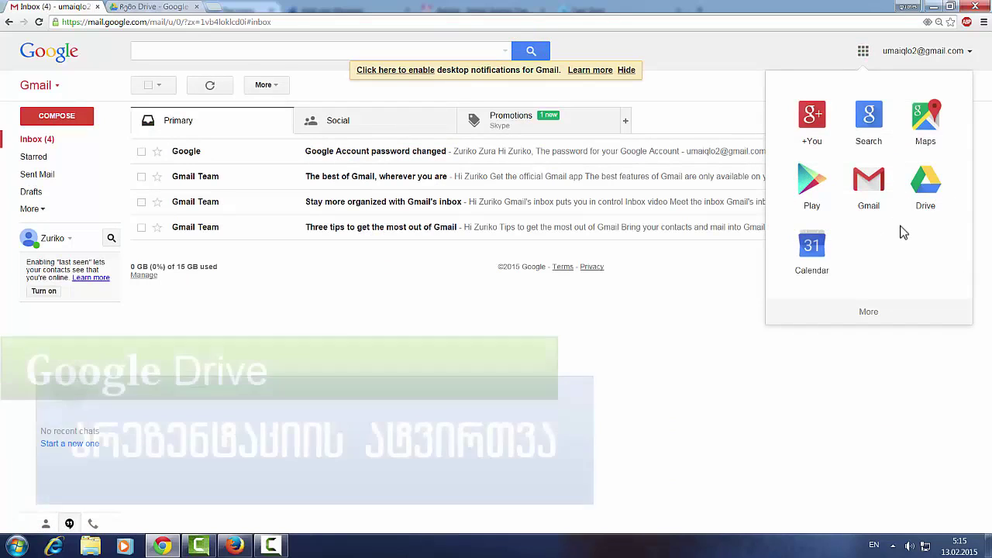
{"action": "key", "text": "ctrl+Tab"}
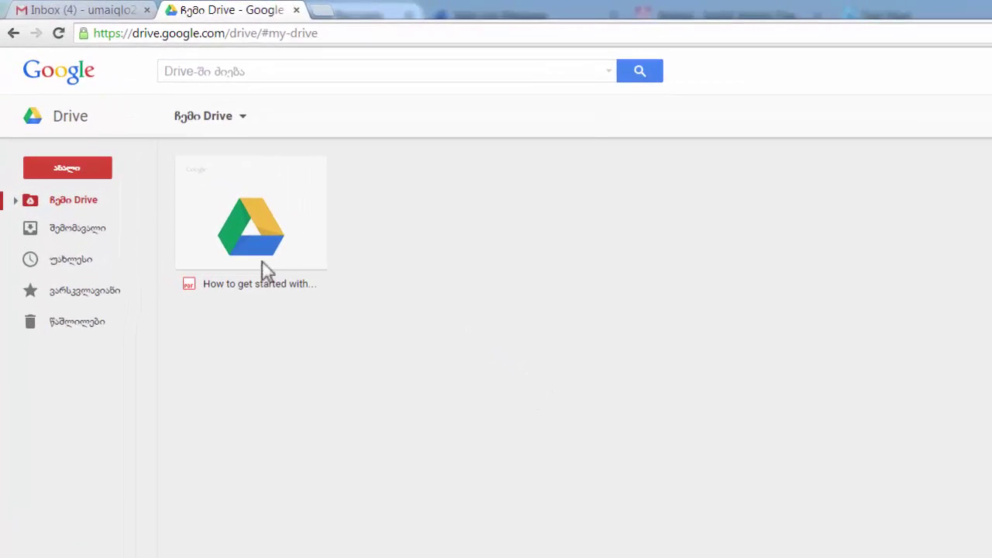
{"action": "left_click", "coordinate": [78, 172]}
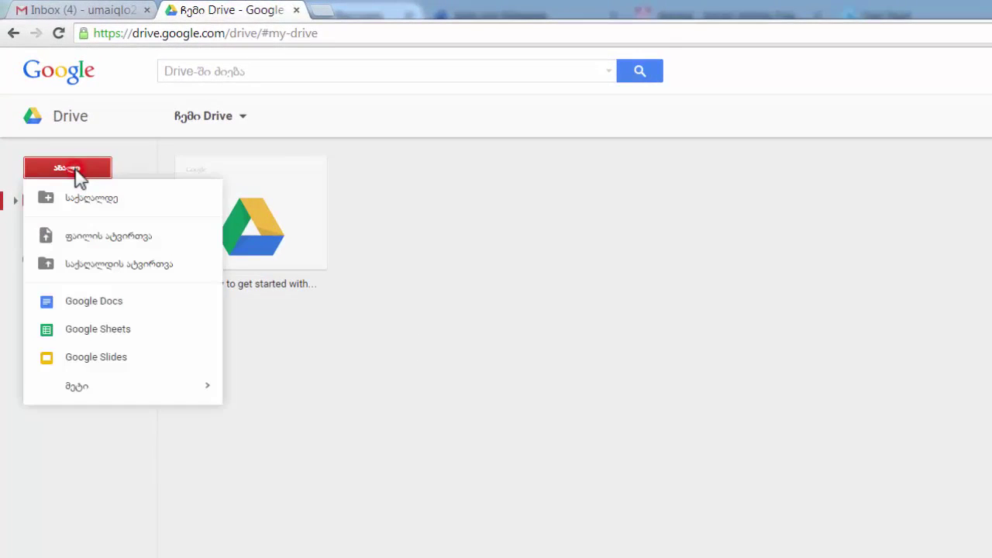
{"action": "left_click", "coordinate": [93, 242]}
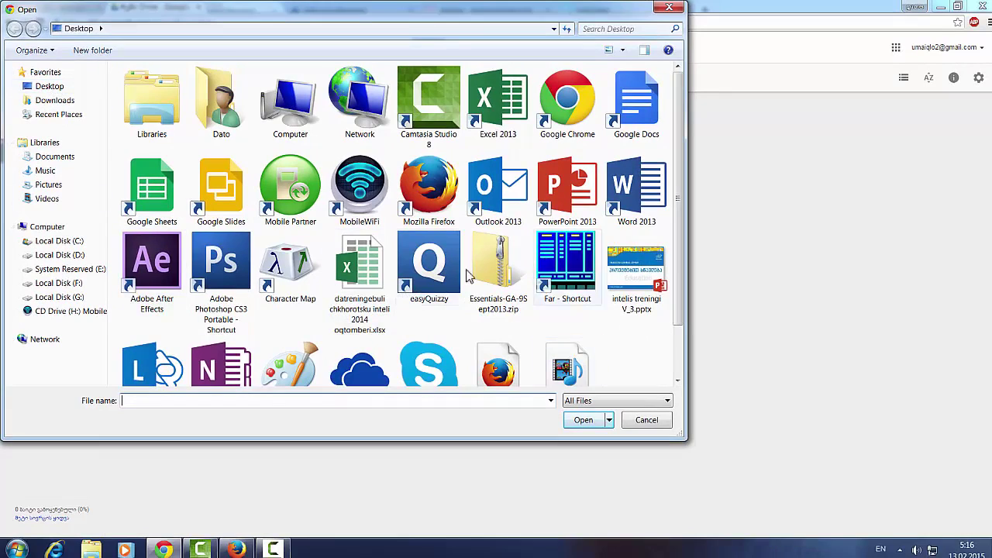
{"action": "left_click", "coordinate": [55, 87]}
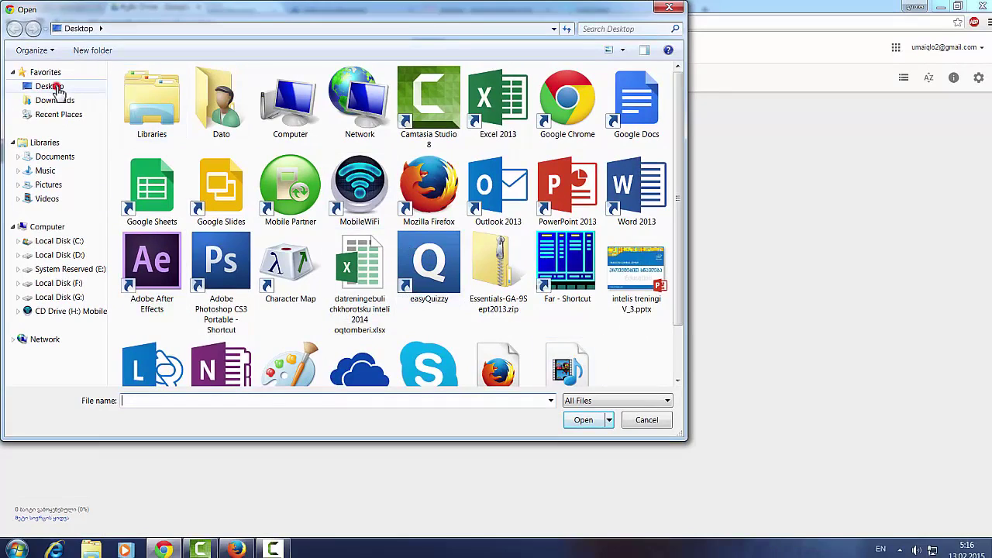
{"action": "left_click", "coordinate": [643, 280]}
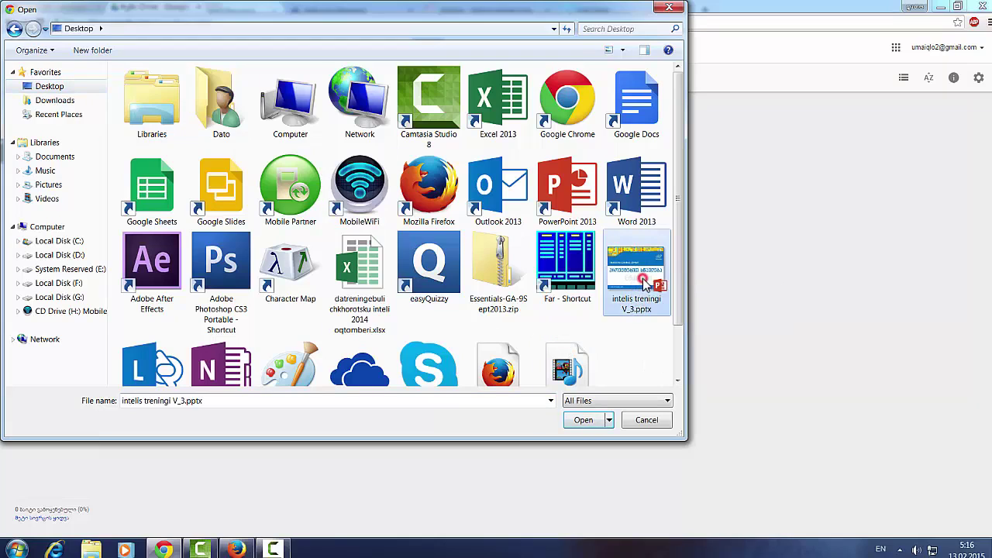
{"action": "left_click", "coordinate": [585, 420]}
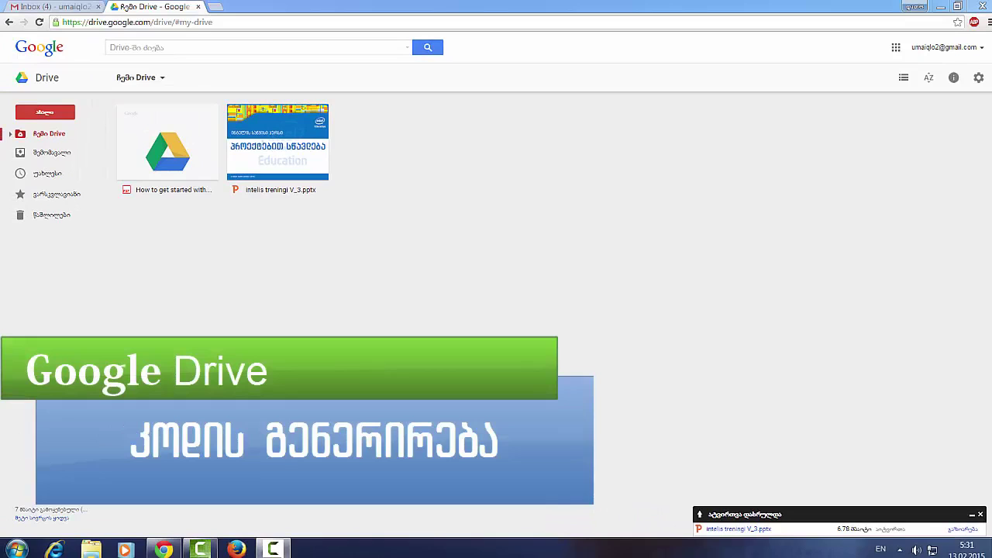
- Open the uploaded intelis treningi V_3.pptx presentation with Google Slides
{"action": "right_click", "coordinate": [251, 117]}
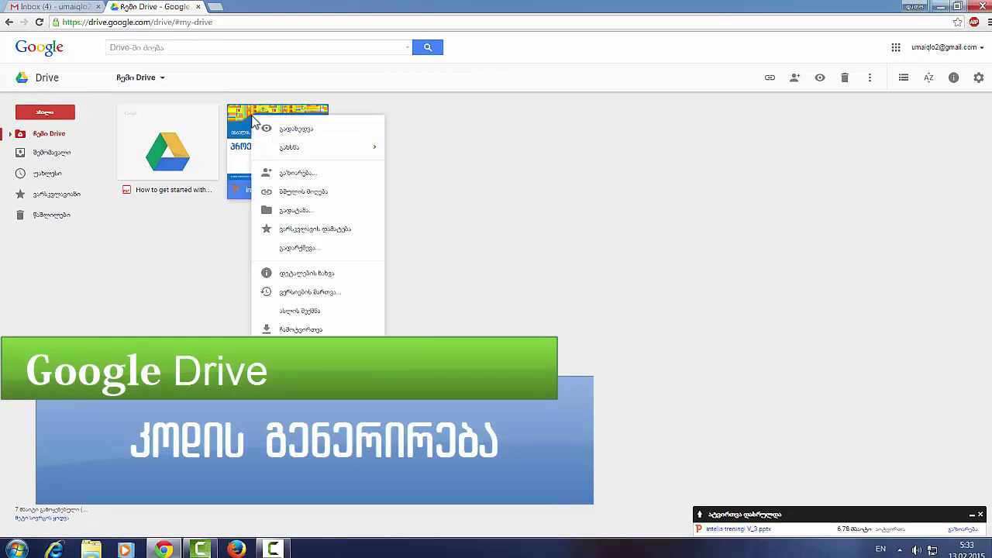
{"action": "mouse_move", "coordinate": [288, 149]}
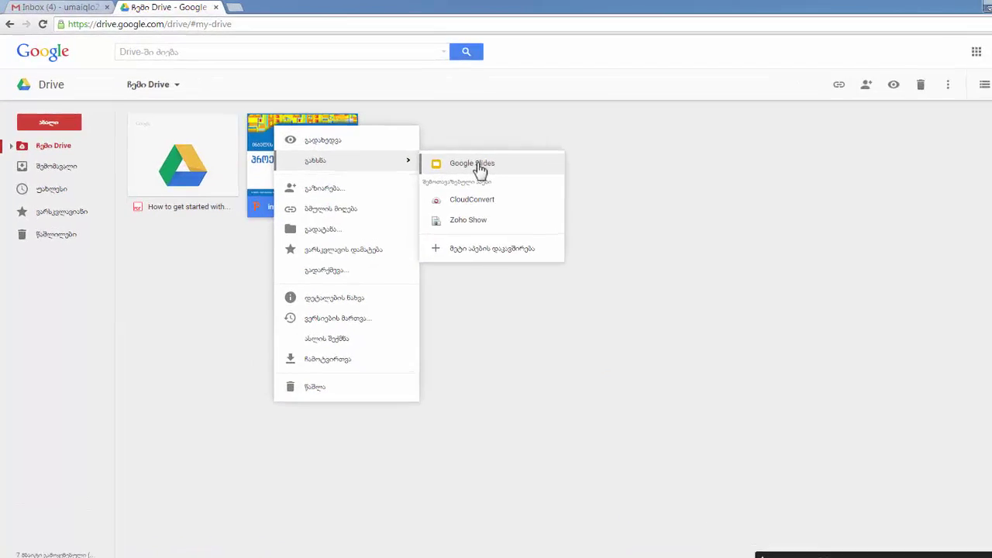
{"action": "left_click", "coordinate": [438, 151]}
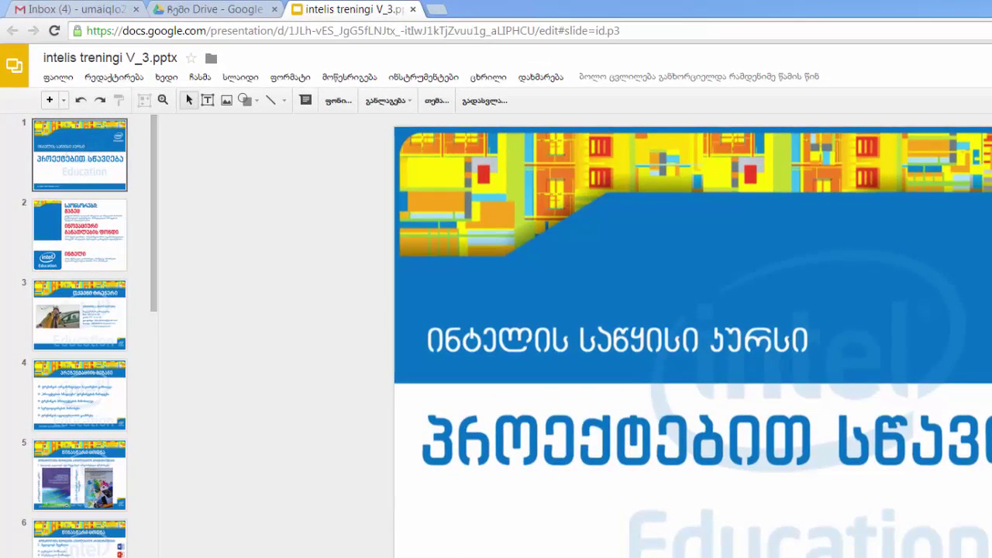
- Publish the presentation to the web as an embed with the small 480x389 slide size, confirming the publication
{"action": "left_click", "coordinate": [63, 79]}
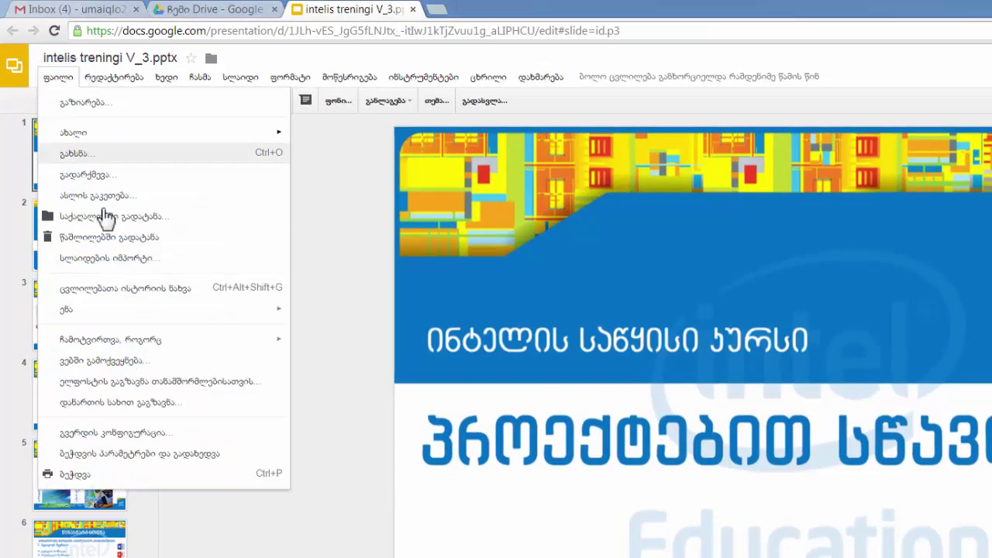
{"action": "left_click", "coordinate": [111, 375]}
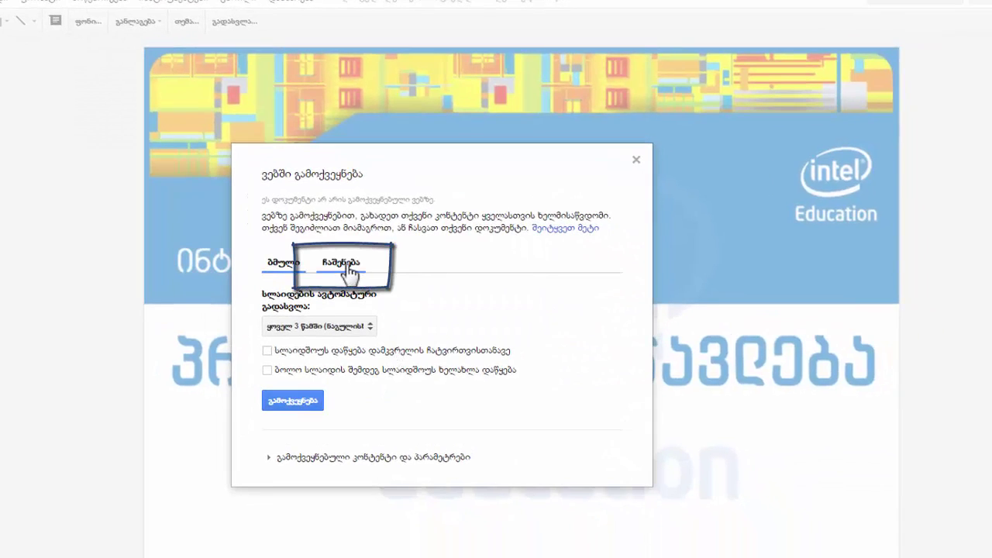
{"action": "left_click", "coordinate": [344, 267]}
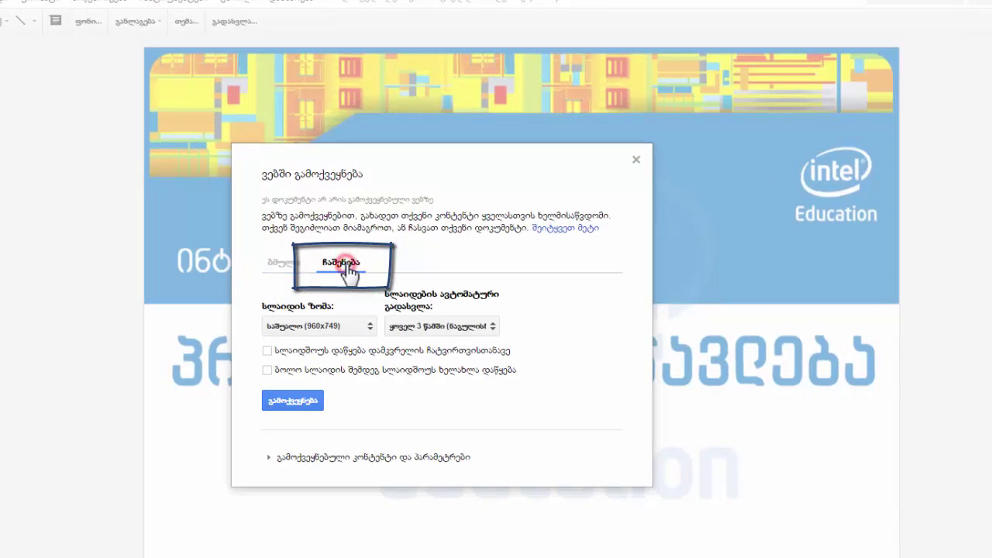
{"action": "left_click", "coordinate": [341, 326]}
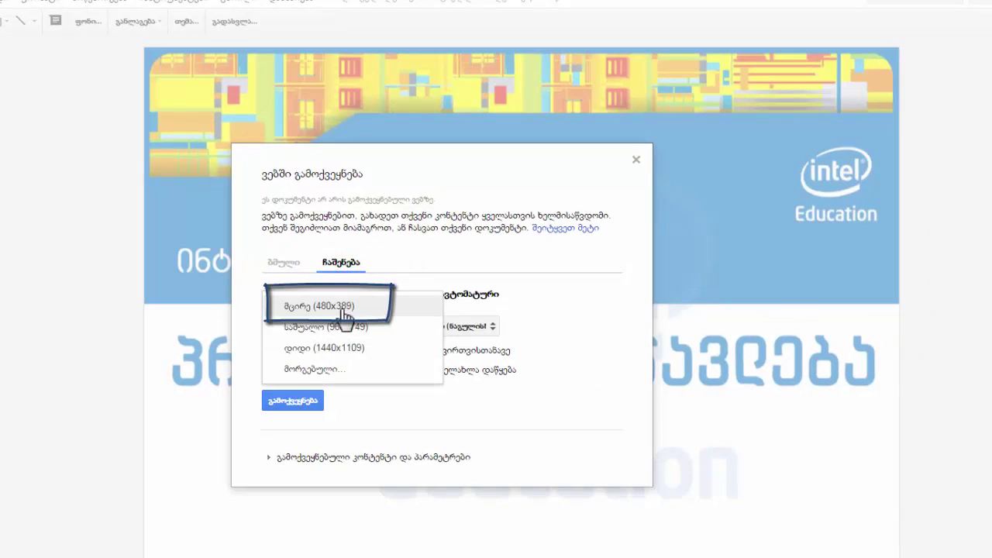
{"action": "left_click", "coordinate": [343, 311]}
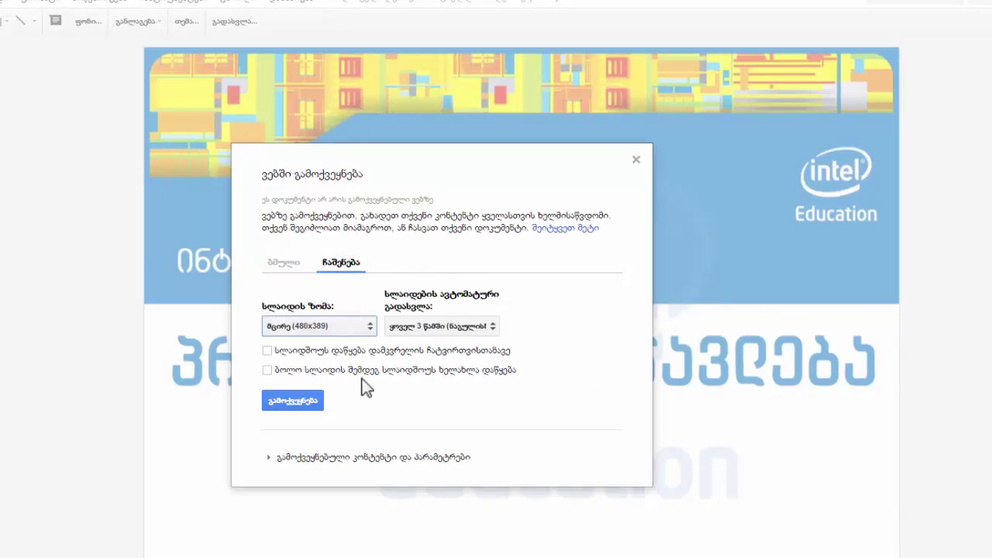
{"action": "left_click", "coordinate": [307, 401]}
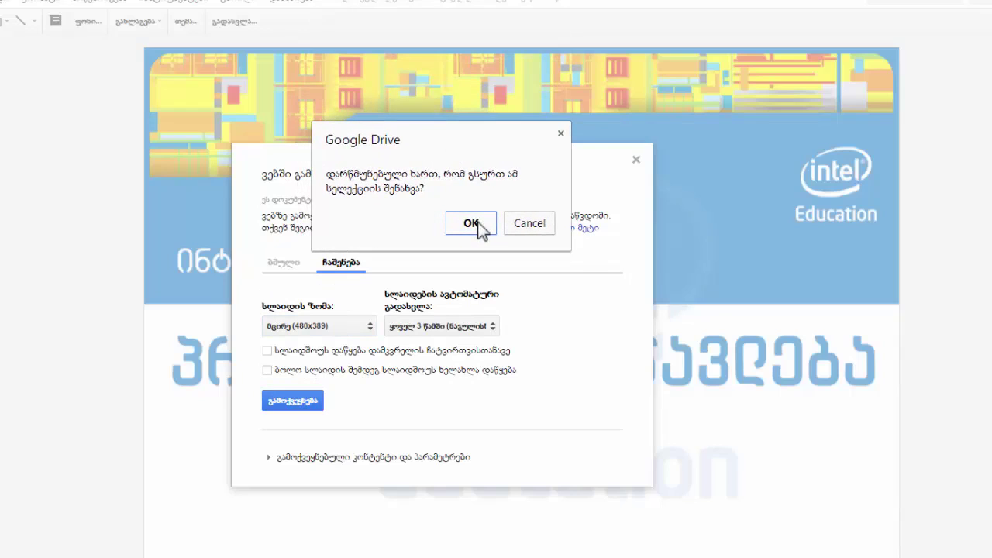
{"action": "left_click", "coordinate": [479, 226]}
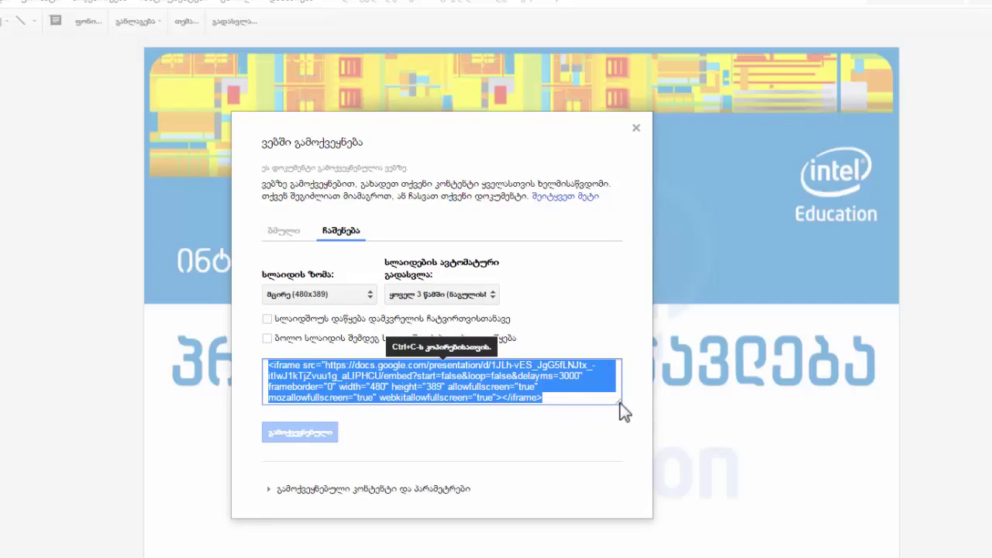
- Enlarge the embed code box, copy the whole iframe code and close the publishing dialog
{"action": "left_click_drag", "start_coordinate": [620, 402], "coordinate": [621, 440]}
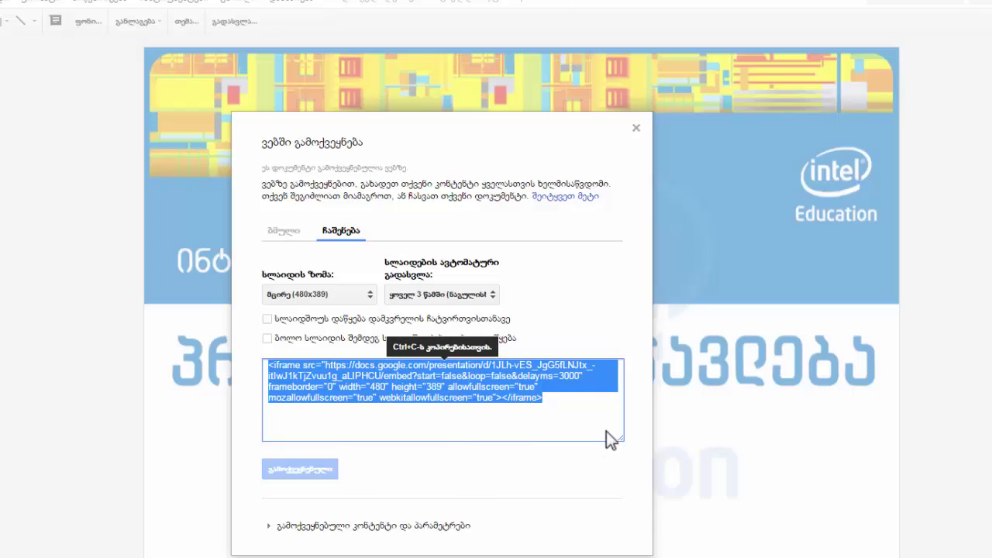
{"action": "right_click", "coordinate": [434, 379]}
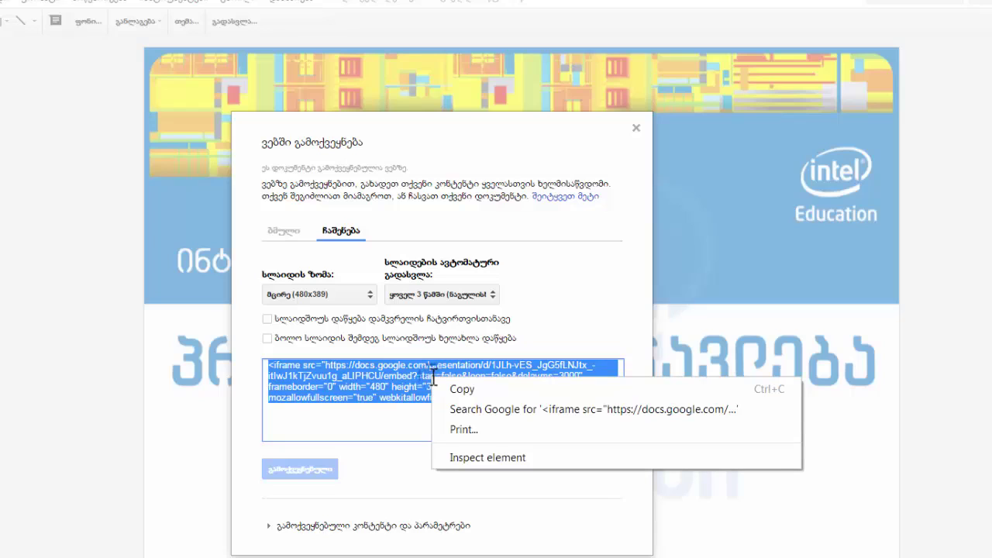
{"action": "left_click", "coordinate": [472, 389]}
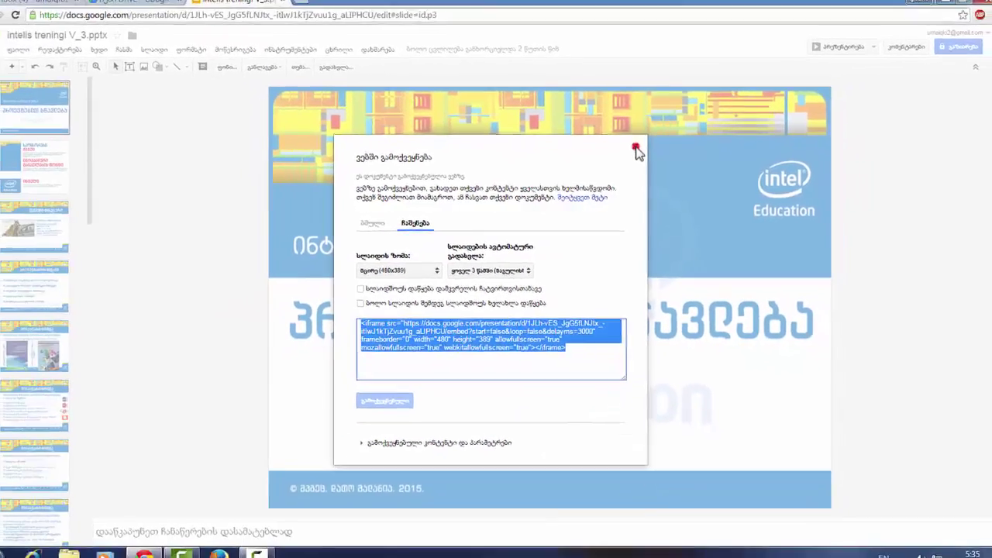
{"action": "left_click", "coordinate": [637, 130]}
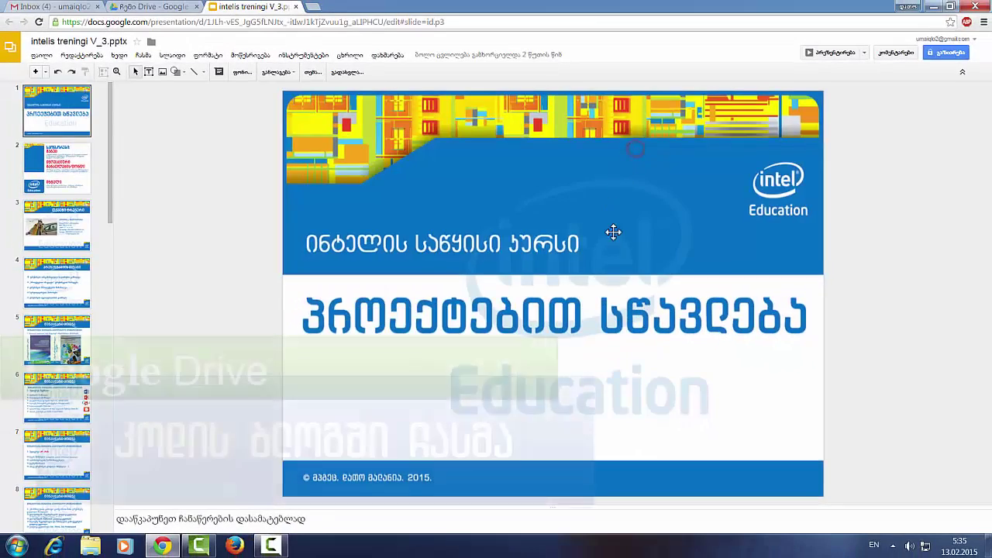
- Switch to Blogger through the Google apps list in Gmail and start a new post in the blog ინტელის სათადარიგო ბლოგი
{"action": "left_click", "coordinate": [70, 7]}
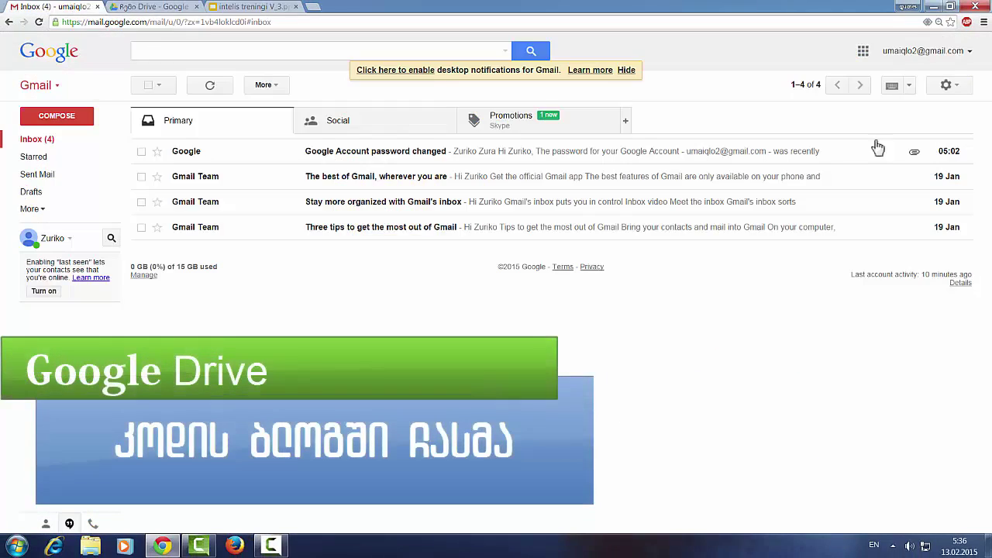
{"action": "left_click", "coordinate": [864, 52]}
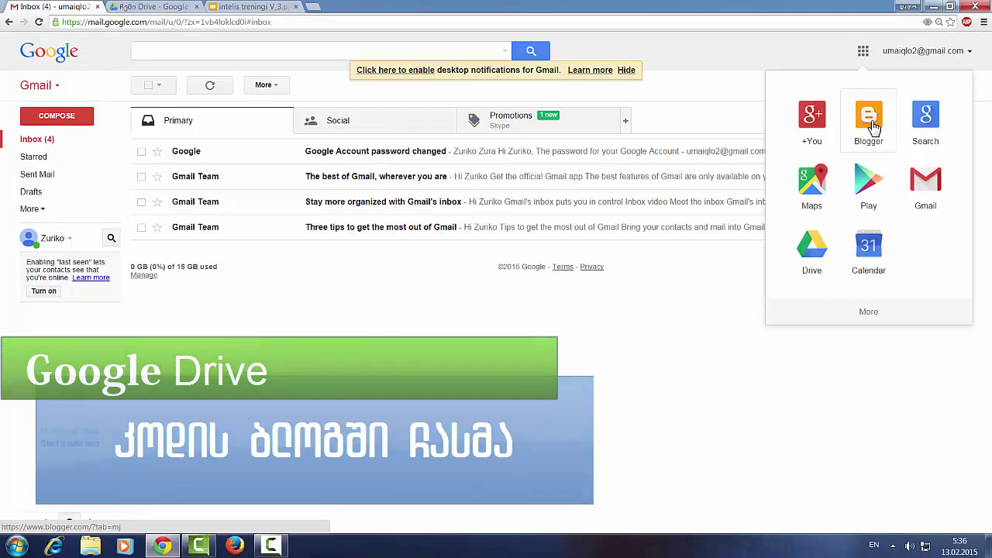
{"action": "left_click", "coordinate": [871, 123]}
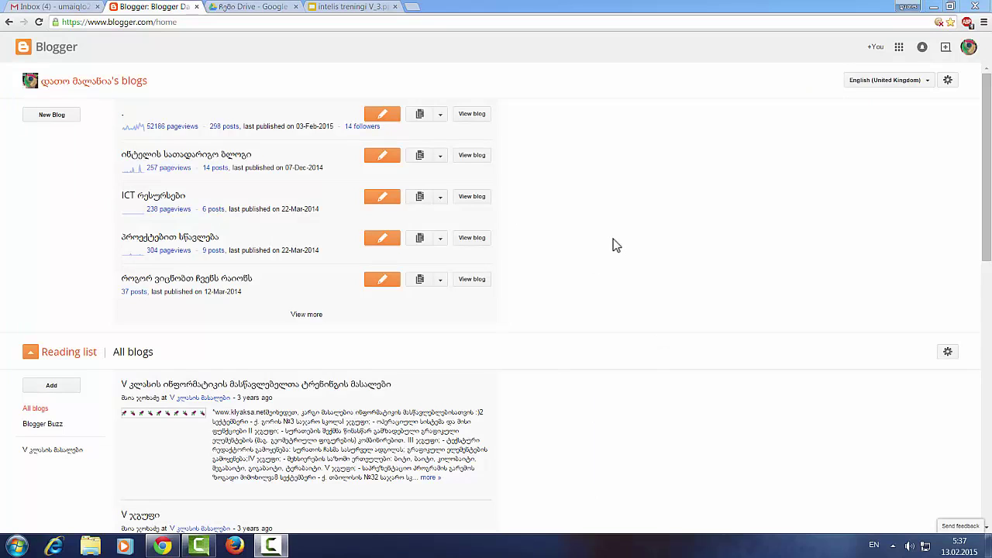
{"action": "left_click", "coordinate": [383, 158]}
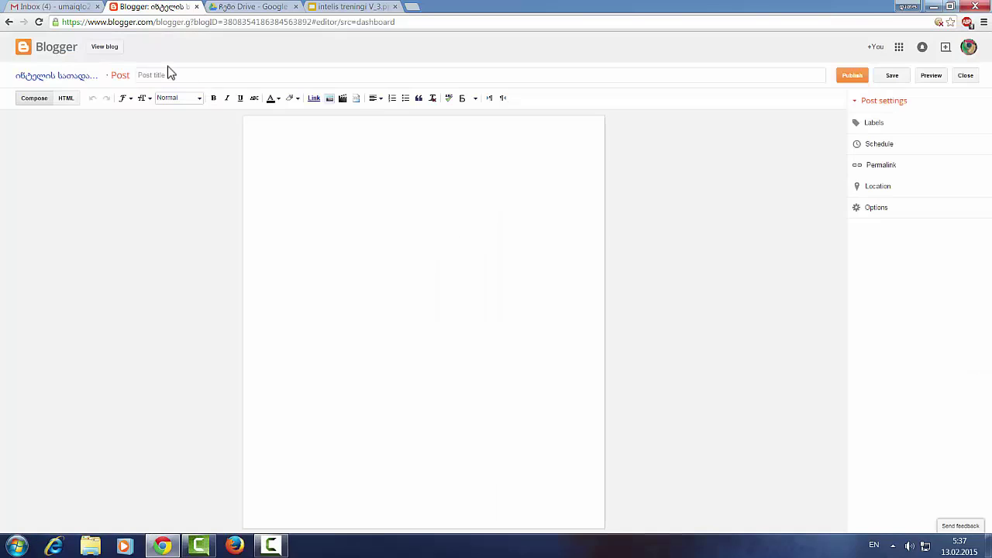
- Title the new post პროექტის პრეზენტაცია using the Georgian keyboard layout, and move to the post body
{"action": "left_click", "coordinate": [170, 74]}
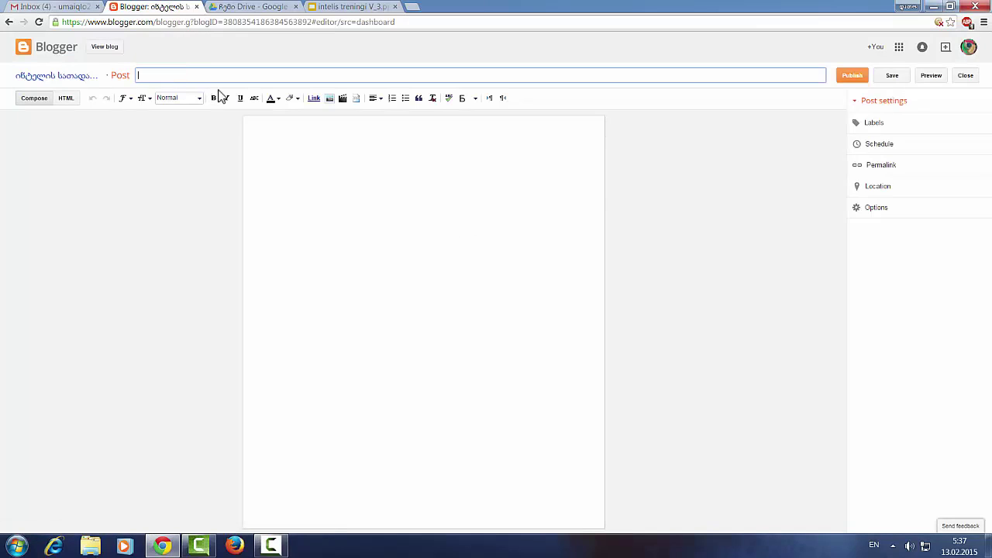
{"action": "key", "text": "alt+shift"}
{"action": "type", "text": "პროექტის მ"}
{"action": "type", "text": "რეზენტაცია"}
{"action": "left_click", "coordinate": [267, 140]}
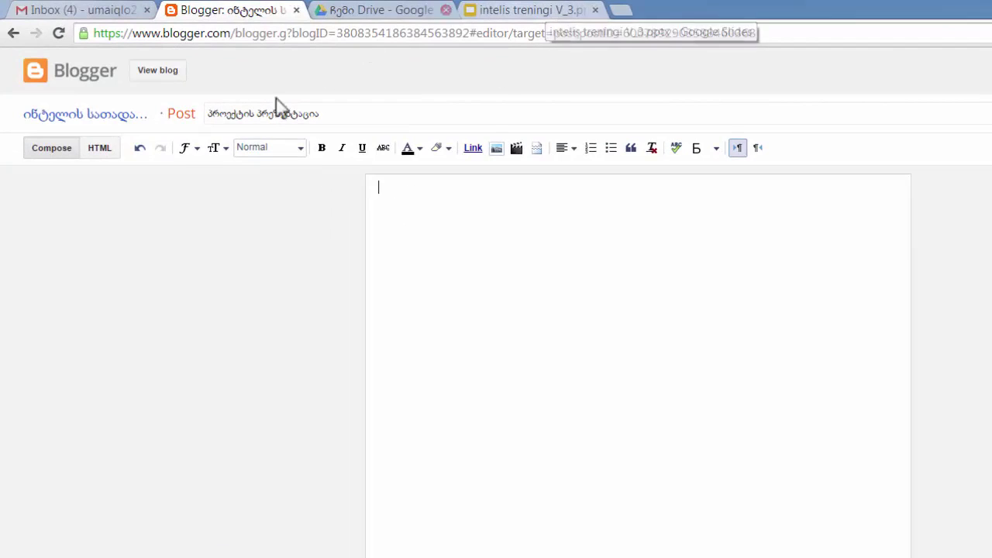
- Replace all the default markup in the post's HTML source with the copied presentation iframe code
{"action": "left_click", "coordinate": [100, 151]}
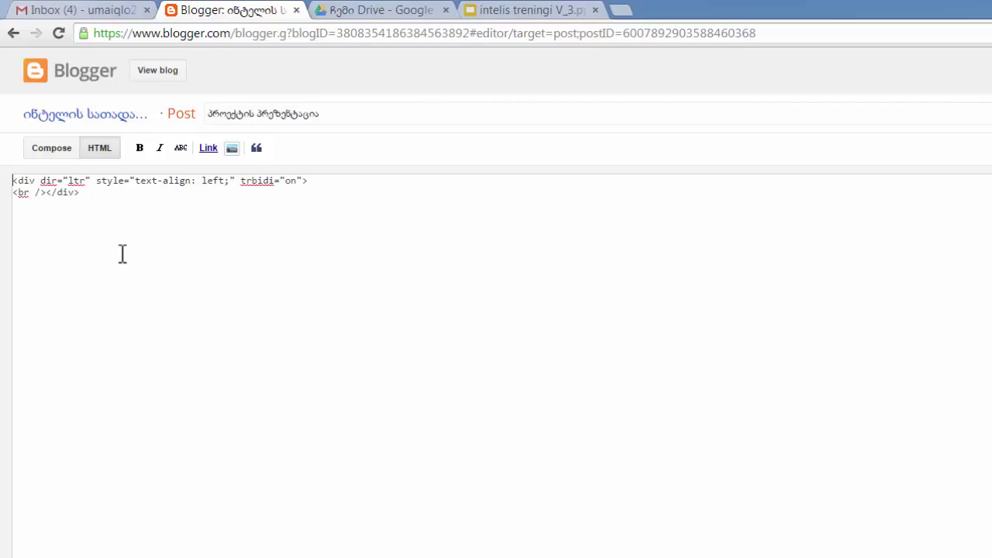
{"action": "left_click", "coordinate": [112, 216]}
{"action": "key", "text": "ctrl+a"}
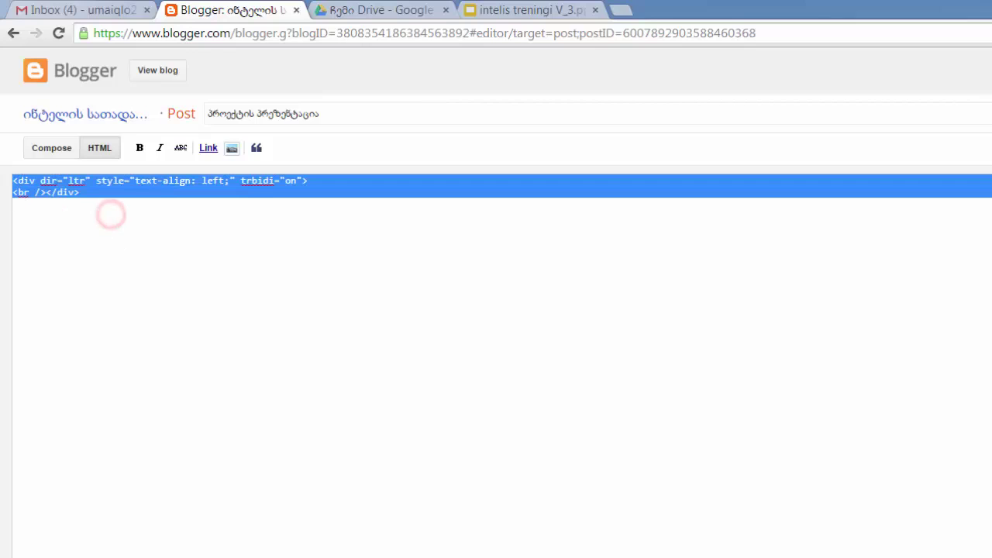
{"action": "key", "text": "Delete"}
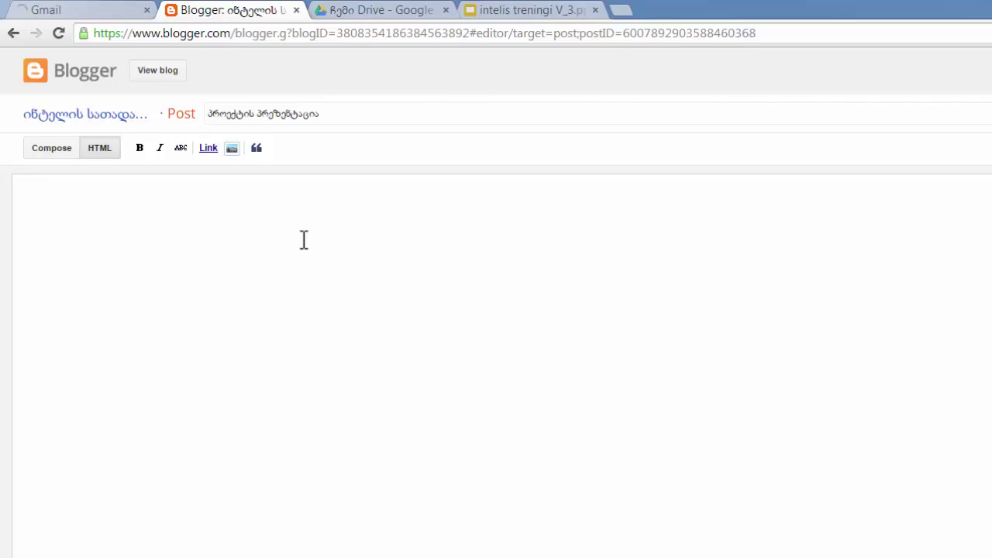
{"action": "right_click", "coordinate": [304, 240]}
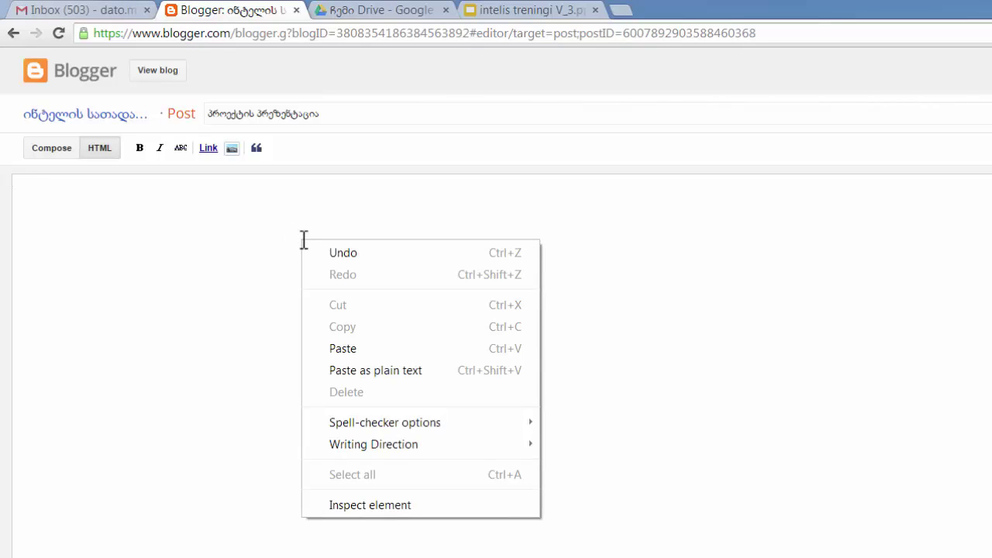
{"action": "left_click", "coordinate": [358, 350]}
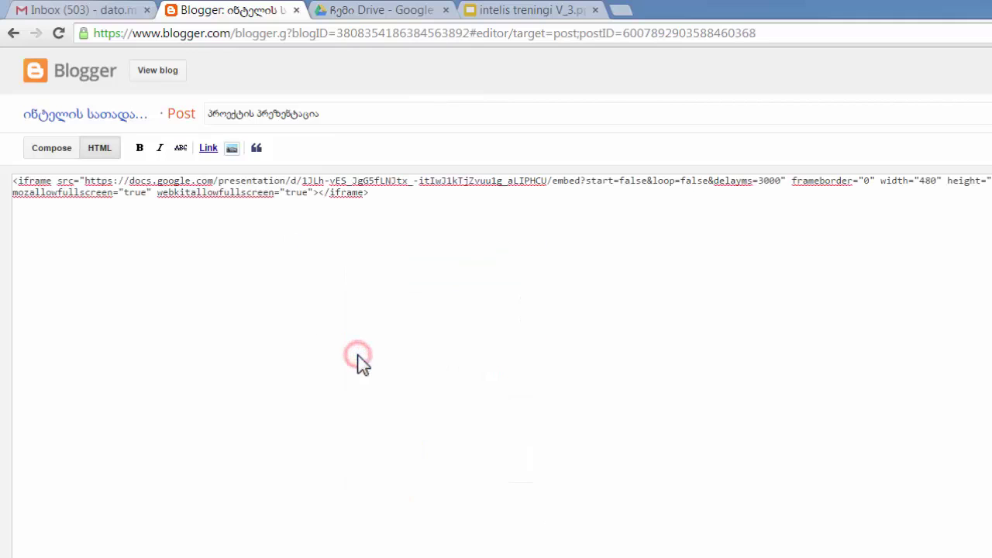
- Return to the visual editor, publish the post with the embedded presentation and view it on the blog
{"action": "left_click", "coordinate": [54, 150]}
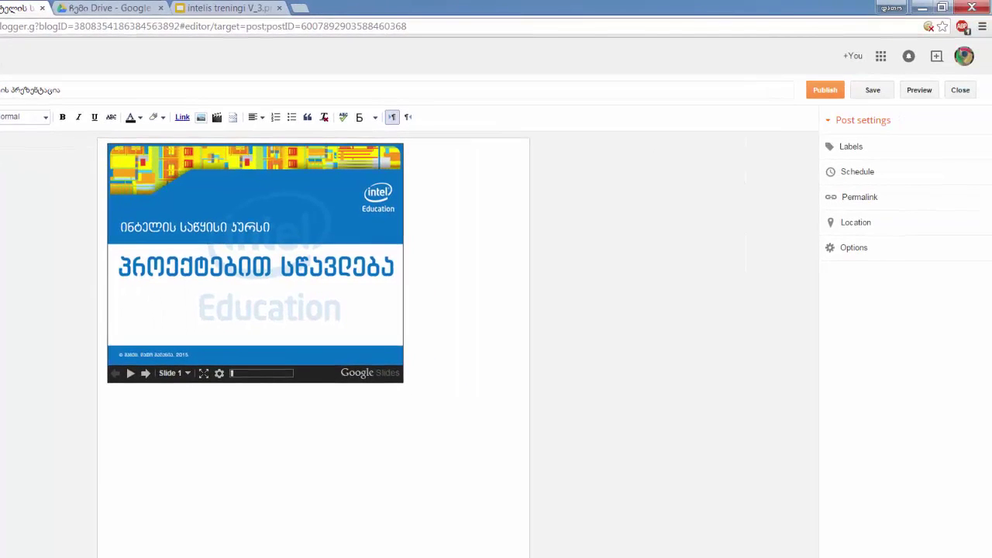
{"action": "left_click", "coordinate": [823, 95]}
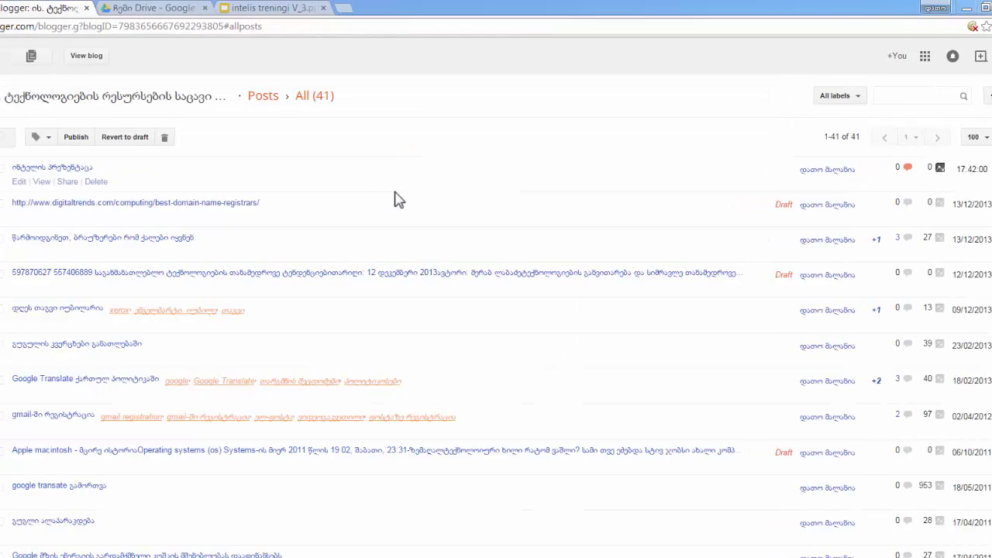
{"action": "left_click", "coordinate": [233, 60]}
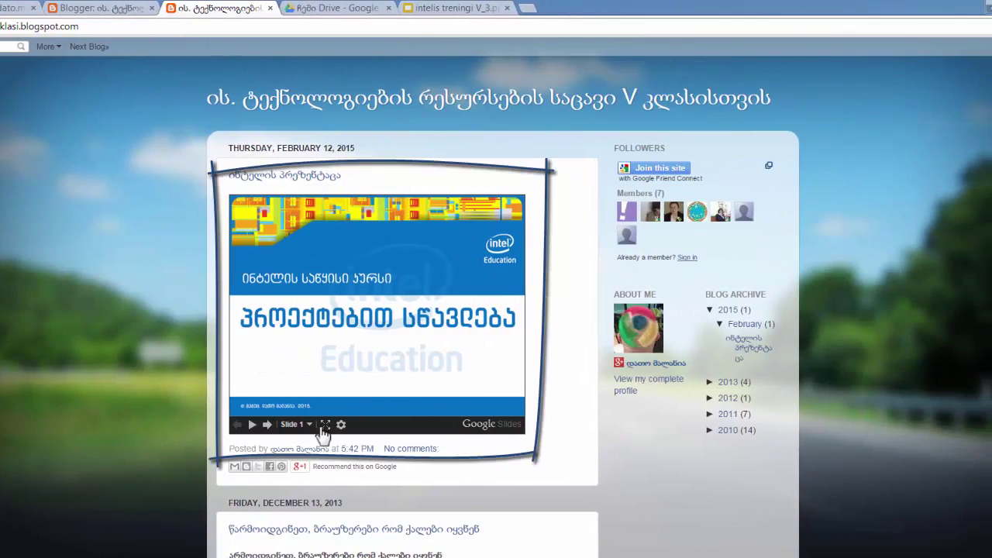
- Page forward through the slides of the embedded presentation in the published blog post
{"action": "left_click", "coordinate": [267, 424]}
{"action": "left_click", "coordinate": [267, 424]}
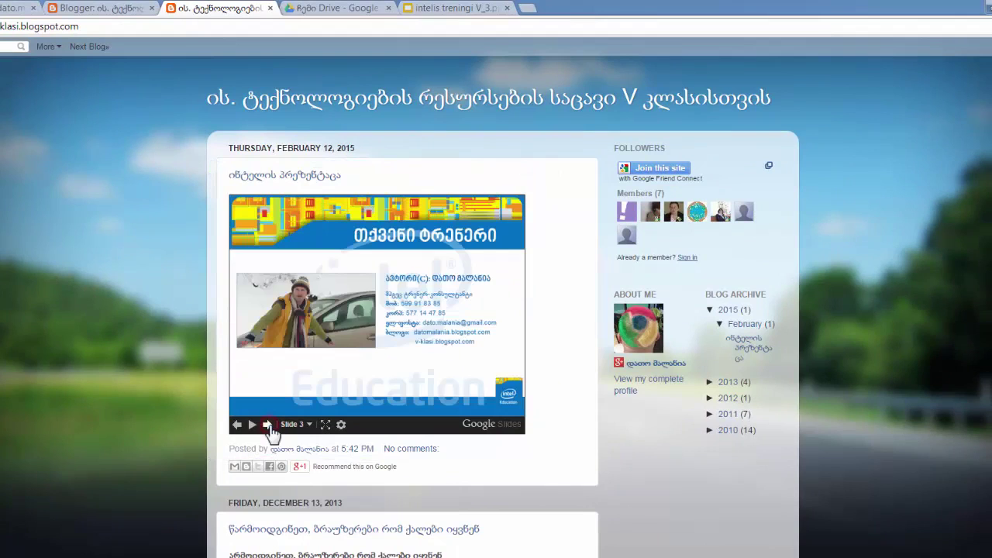
{"action": "left_click", "coordinate": [266, 423]}
{"action": "left_click", "coordinate": [266, 424]}
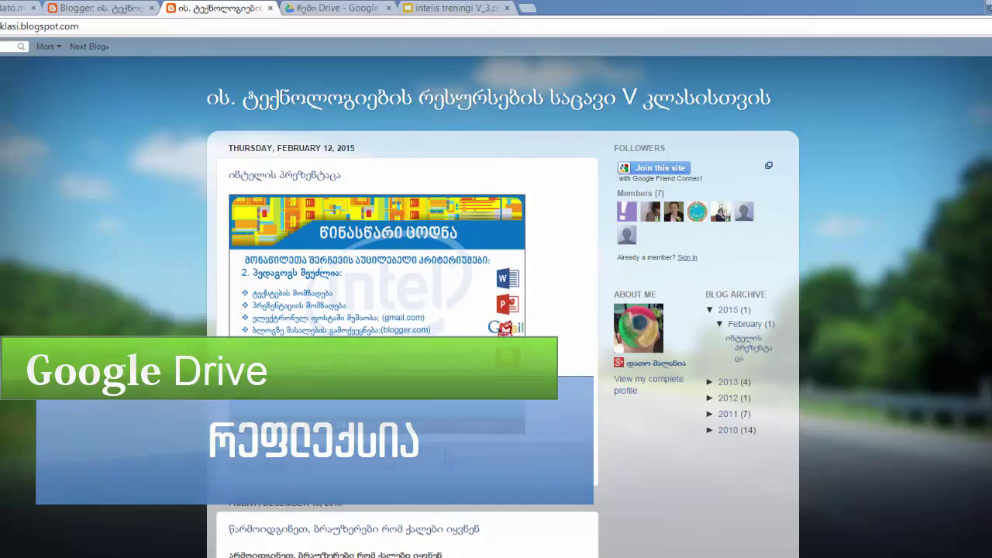
- Switch to Google Drive and upload the file intelis treningi V_3.pptx from the Desktop
{"action": "left_click", "coordinate": [67, 168]}
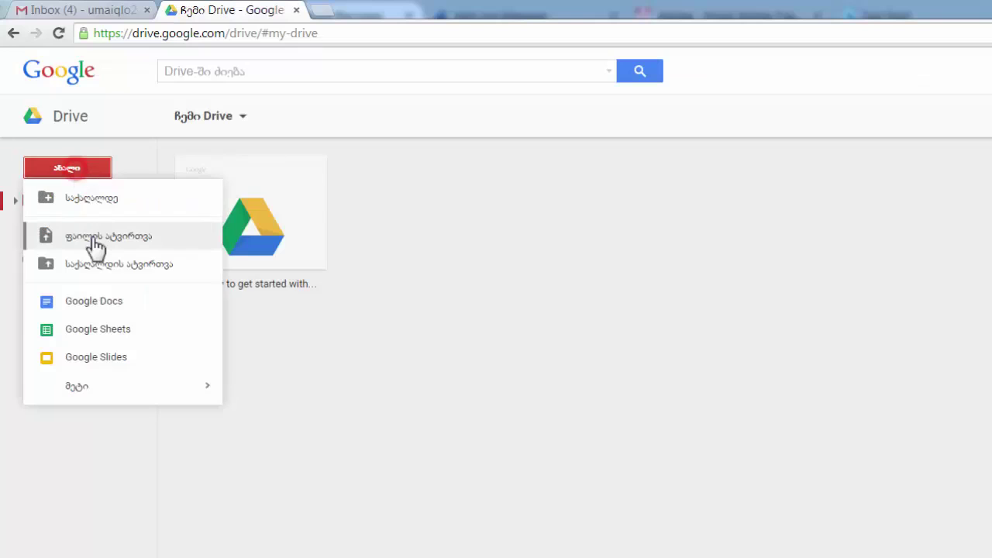
{"action": "left_click", "coordinate": [93, 245]}
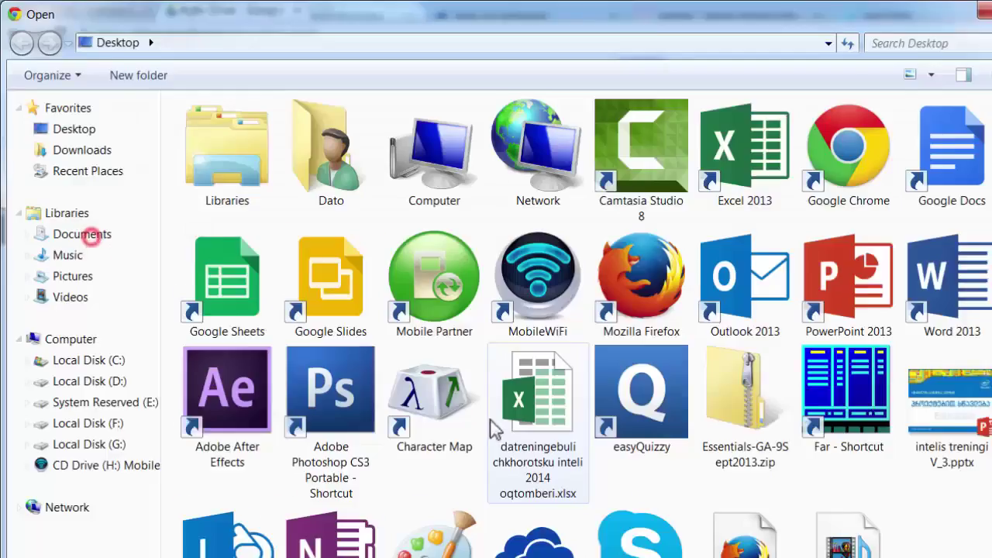
{"action": "left_click", "coordinate": [949, 444]}
{"action": "left_click", "coordinate": [587, 423]}
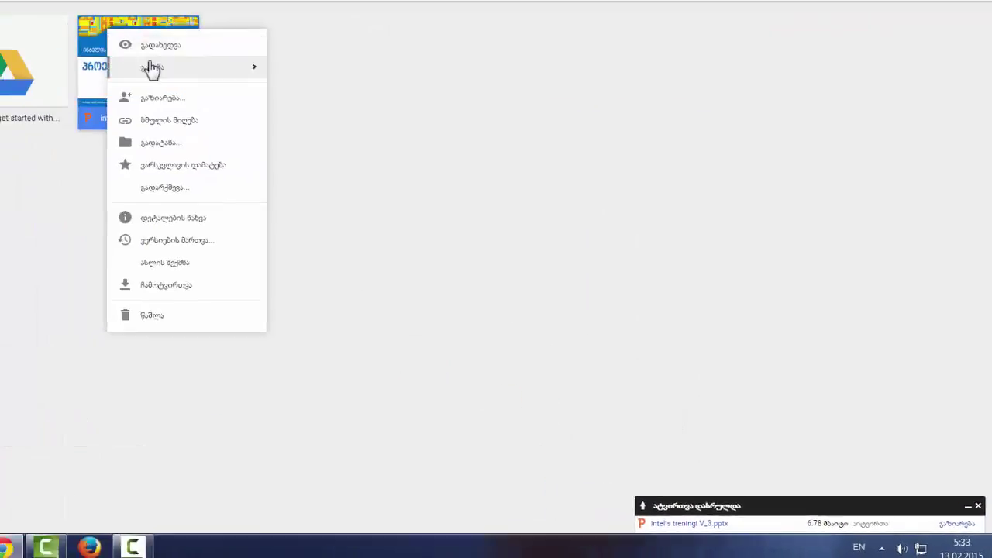
- Open the uploaded presentation with Google Slides and bring up its publish-to-web settings
{"action": "mouse_move", "coordinate": [151, 68]}
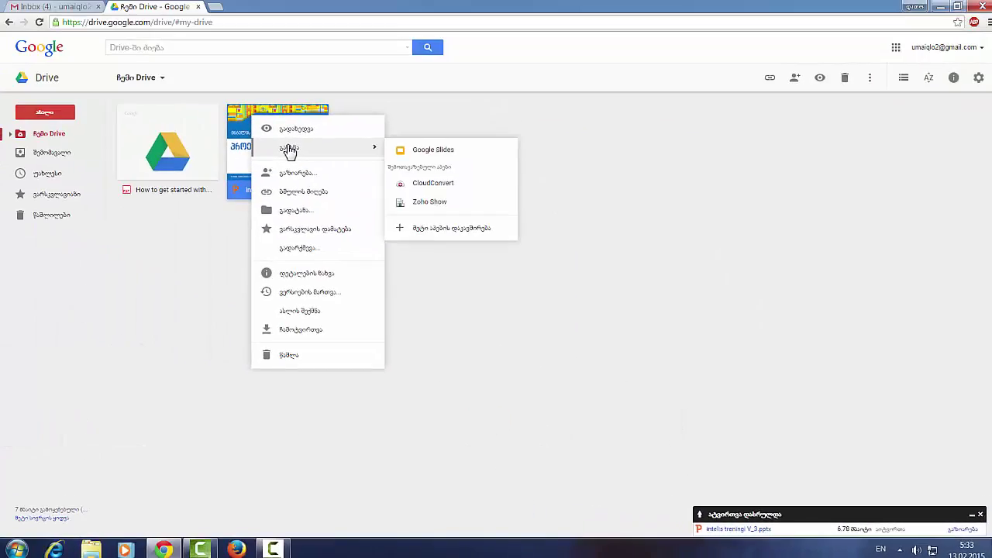
{"action": "left_click", "coordinate": [293, 69]}
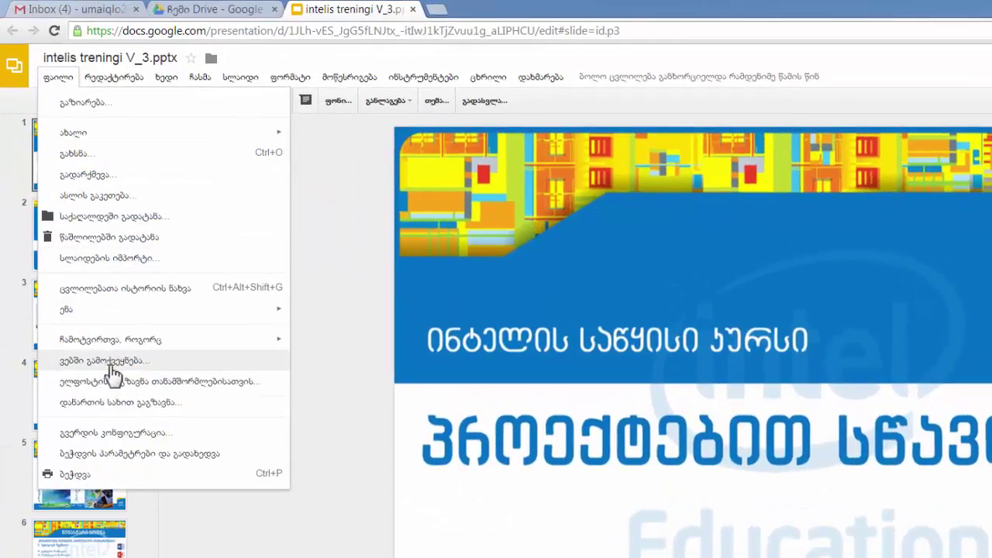
{"action": "left_click", "coordinate": [109, 361]}
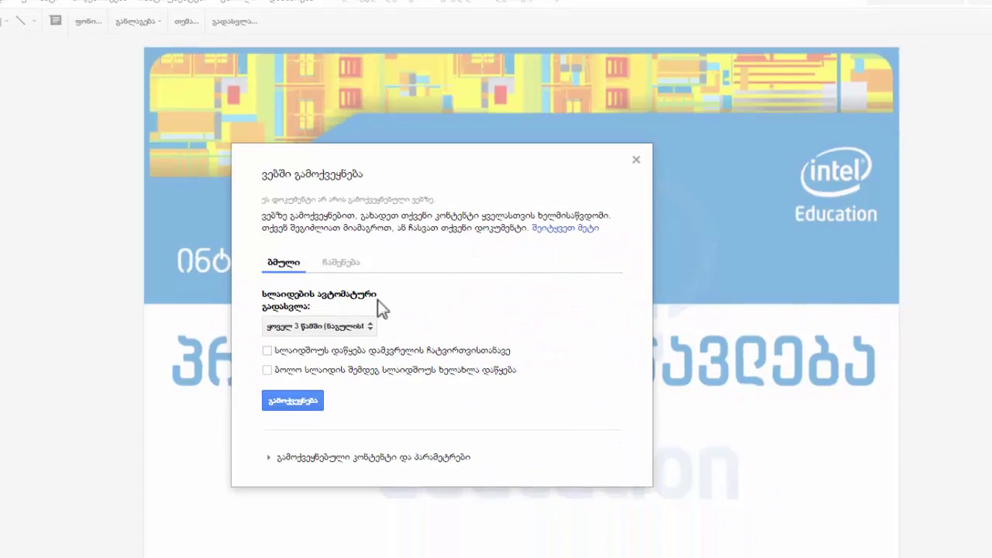
- Publish the presentation for embedding at the small 480x389 slide size and copy its iframe code
{"action": "left_click", "coordinate": [341, 263]}
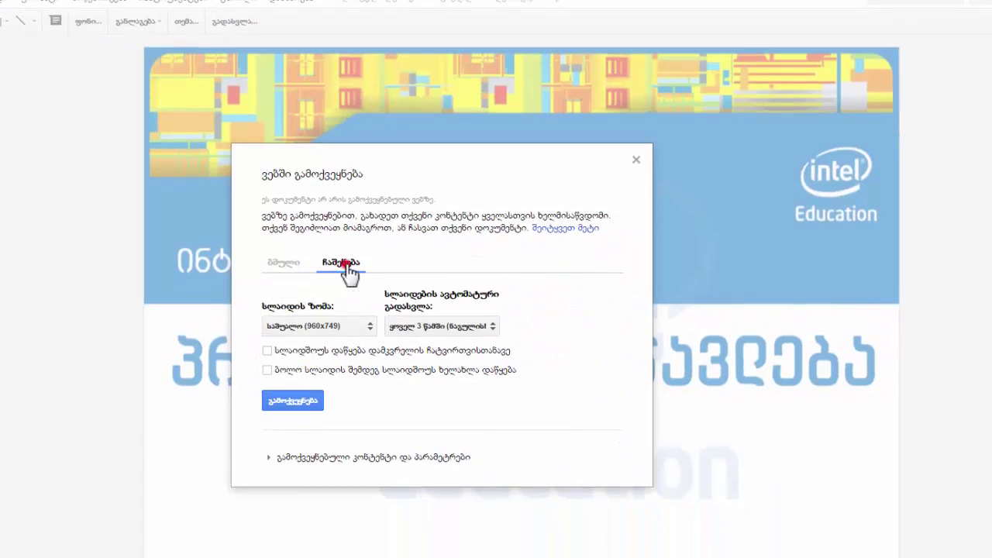
{"action": "left_click", "coordinate": [345, 328]}
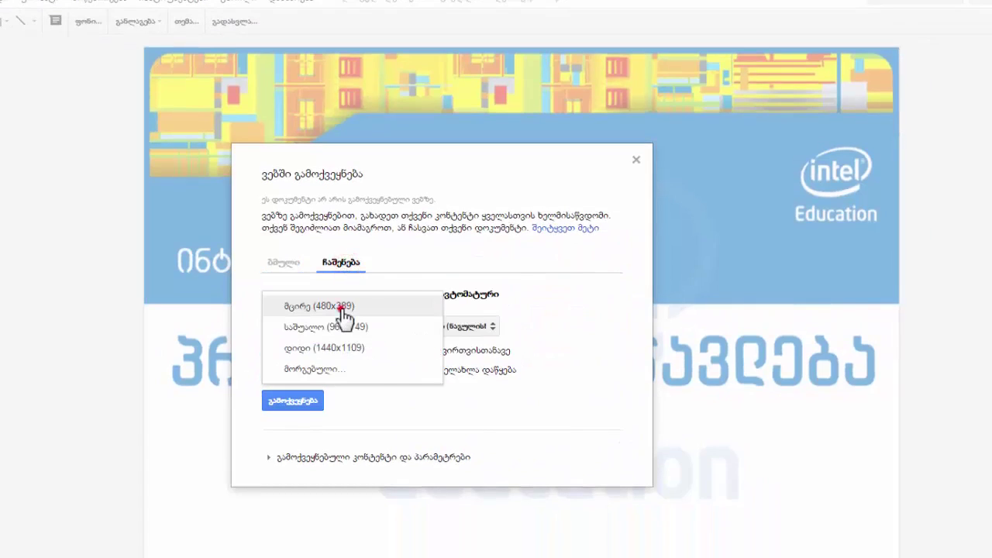
{"action": "left_click", "coordinate": [342, 306]}
{"action": "left_click", "coordinate": [313, 401]}
{"action": "left_click", "coordinate": [477, 227]}
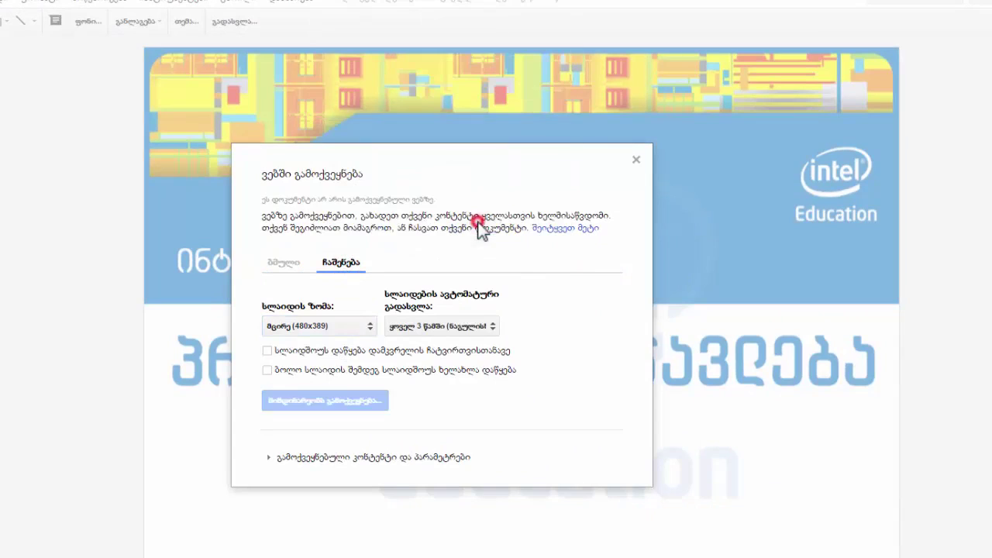
{"action": "right_click", "coordinate": [433, 376]}
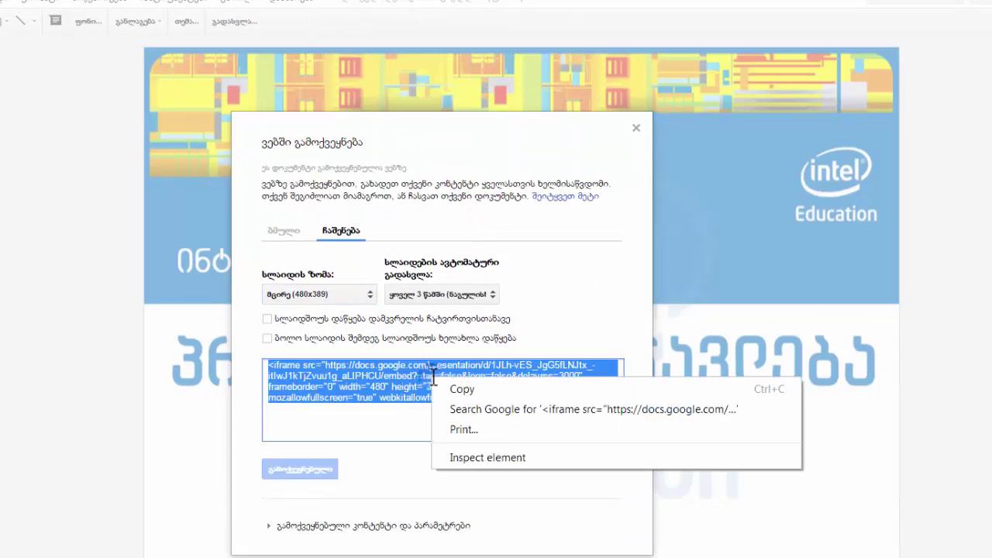
{"action": "left_click", "coordinate": [473, 389]}
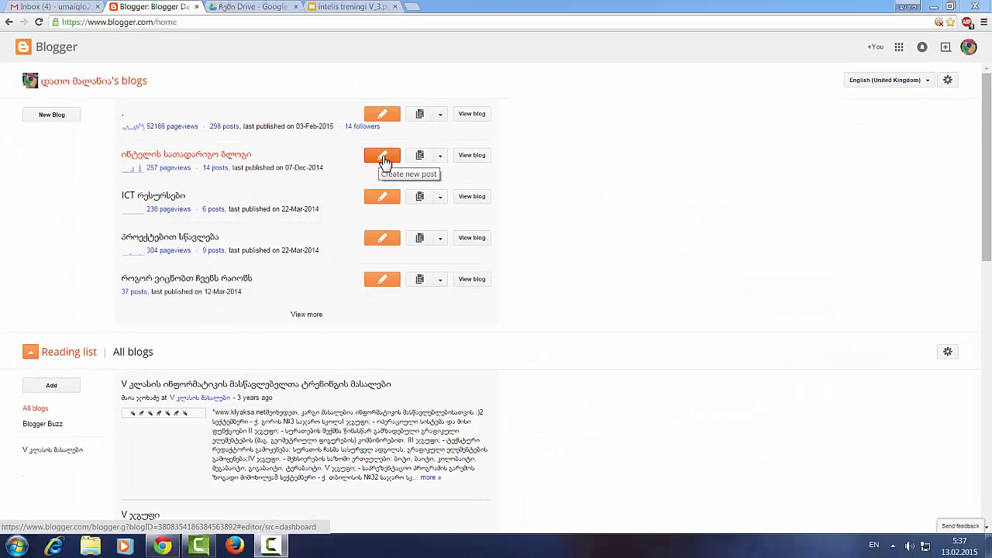
- Start a new Blogger post in ინტელის სათადარიგო ბლოგი and replace all its default HTML markup with the copied iframe code
{"action": "left_click", "coordinate": [384, 160]}
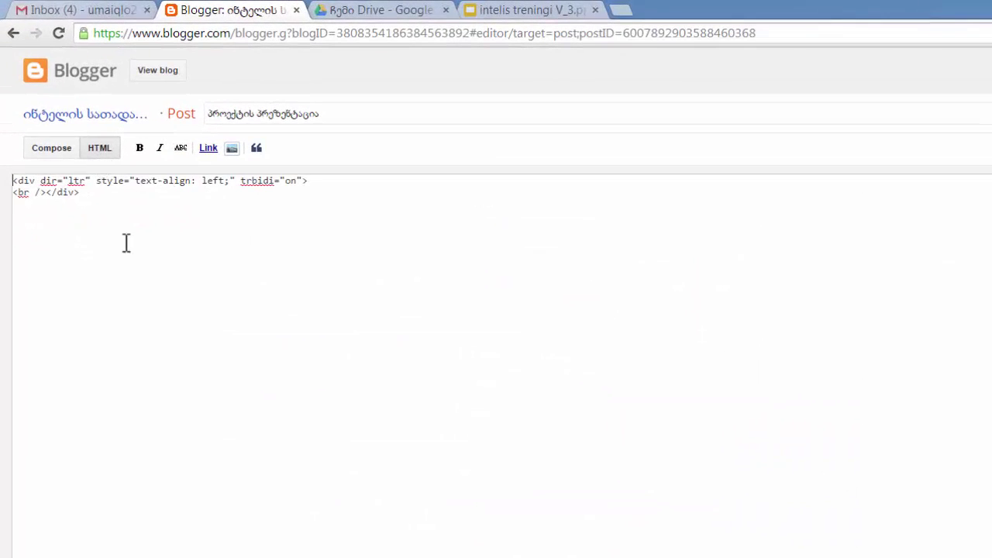
{"action": "left_click", "coordinate": [111, 215]}
{"action": "key", "text": "ctrl+a"}
{"action": "key", "text": "Delete"}
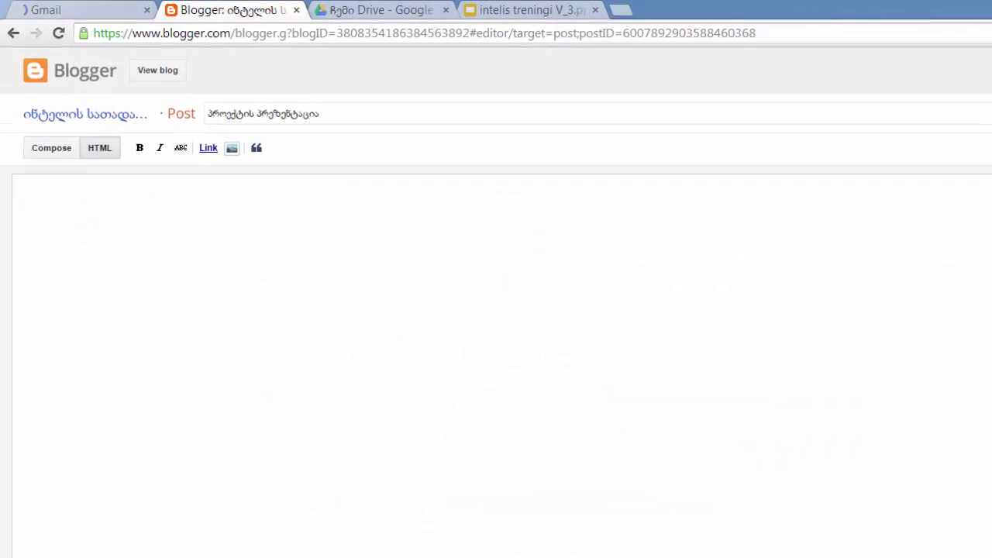
{"action": "right_click", "coordinate": [304, 240]}
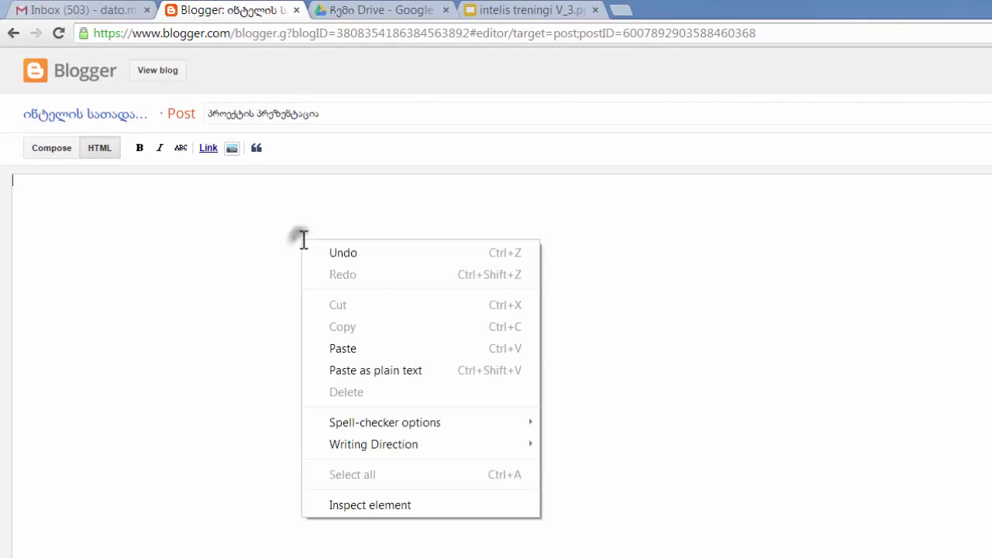
{"action": "left_click", "coordinate": [358, 348]}
- Switch the post back to the visual editor, publish it and view the blog with the embedded presentation
{"action": "left_click", "coordinate": [55, 148]}
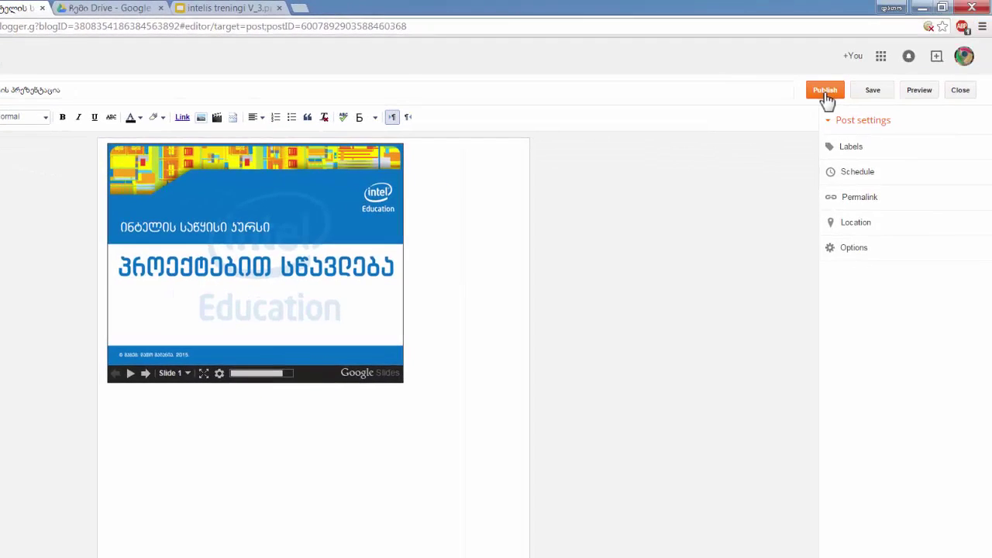
{"action": "left_click", "coordinate": [980, 101]}
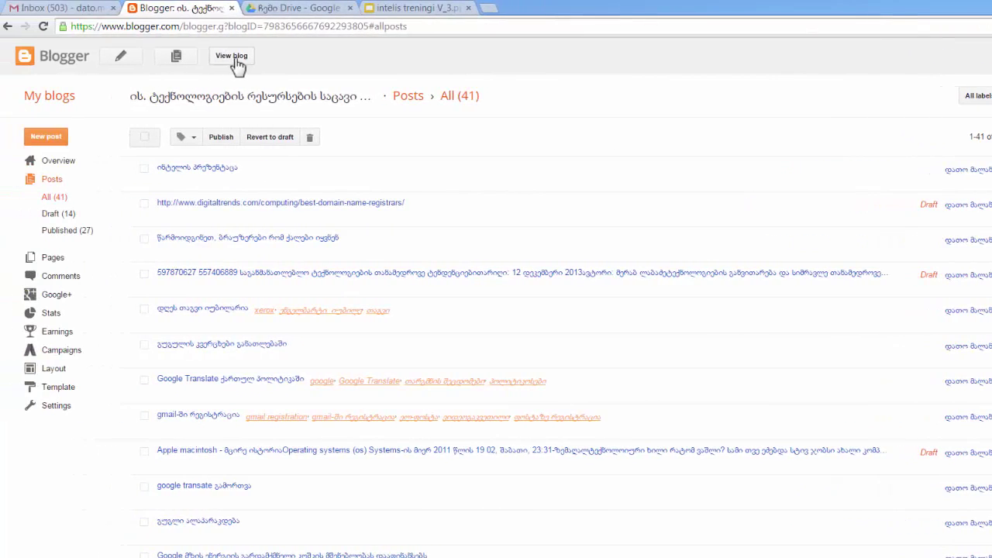
{"action": "left_click", "coordinate": [144, 55]}
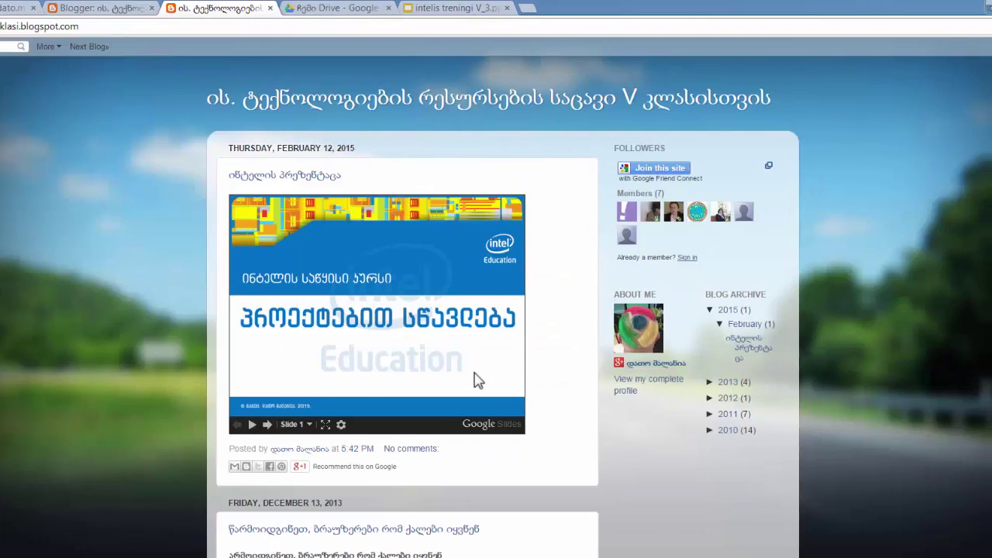